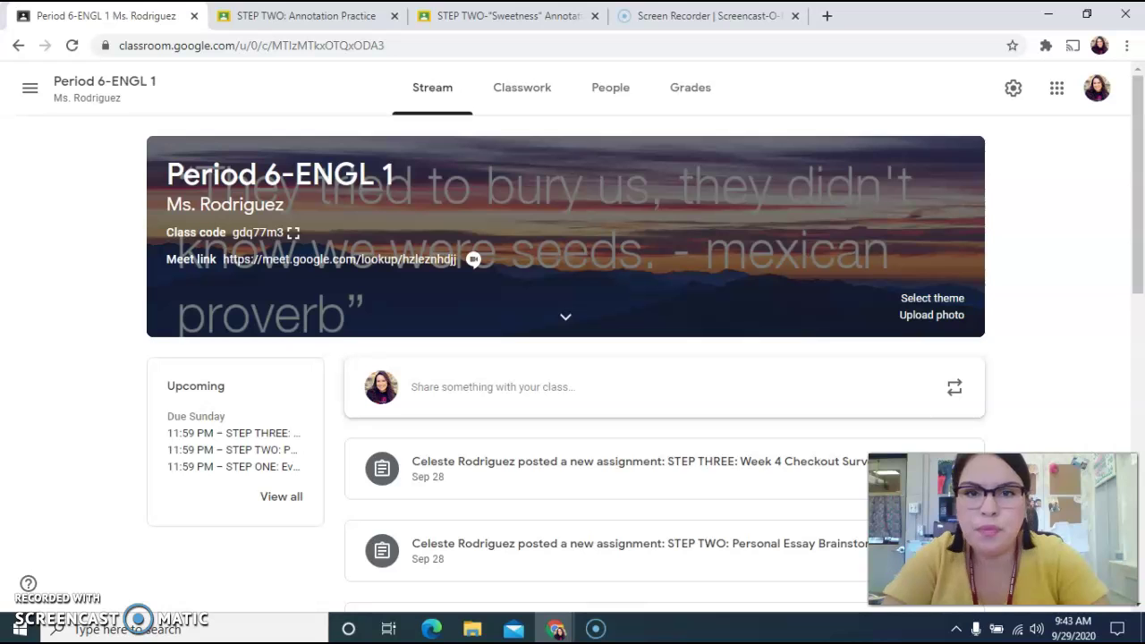
Open the class's classwork list and expand the Week 4 assignment "STEP ONE: Eva Umlauf Annotation Practice".
{"action": "left_click", "coordinate": [528, 103]}
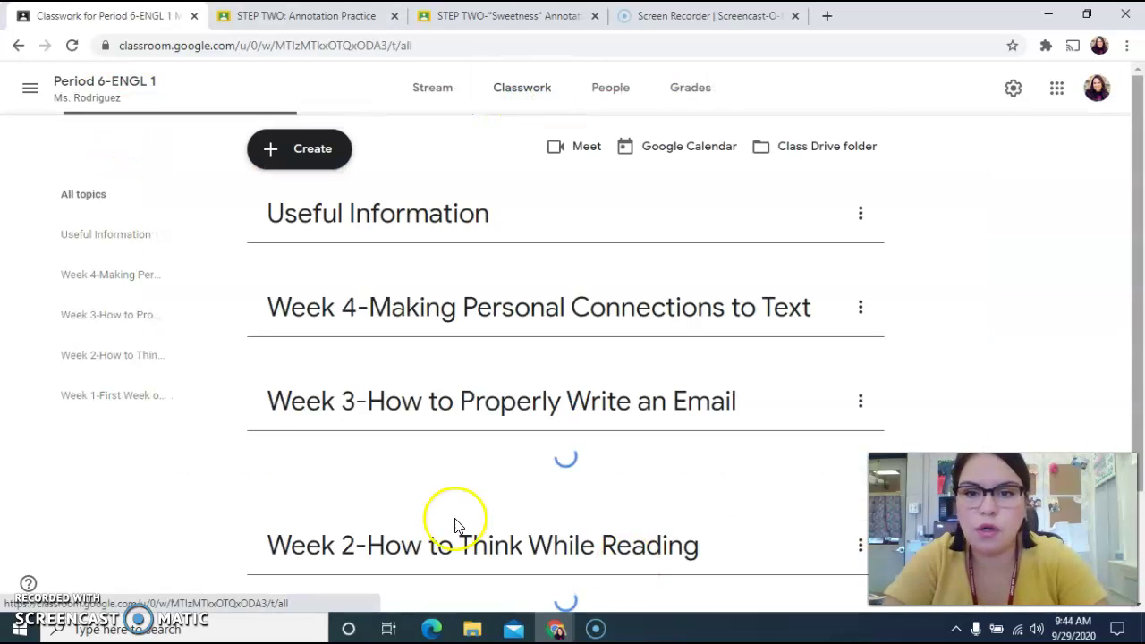
{"action": "scroll", "coordinate": [472, 506], "scroll_direction": "down", "scroll_amount": 2}
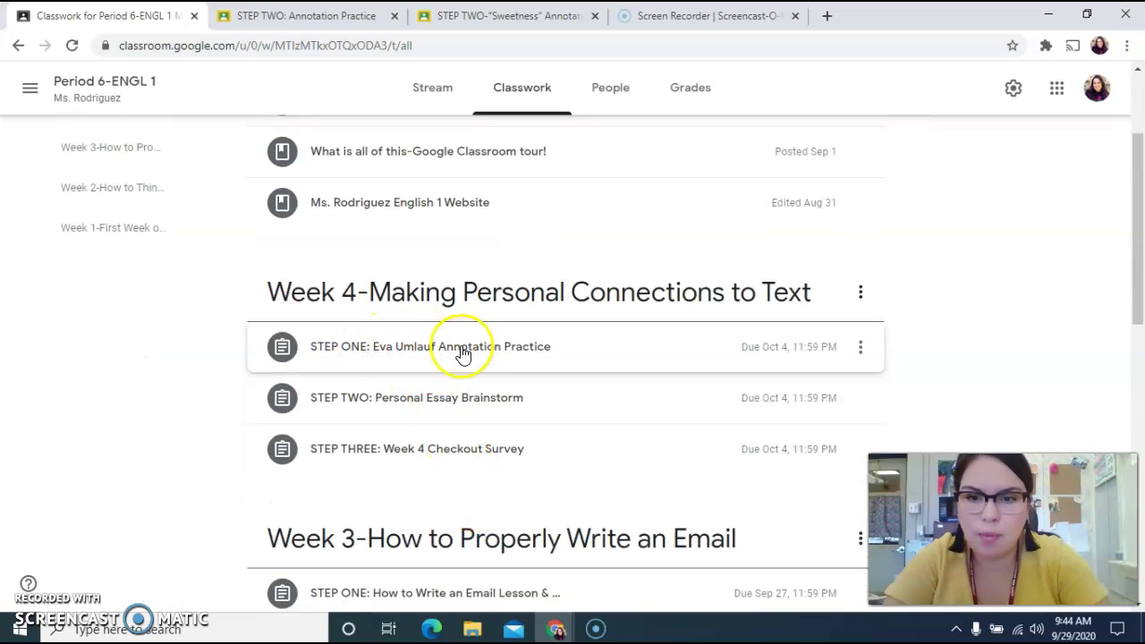
{"action": "left_click", "coordinate": [434, 359]}
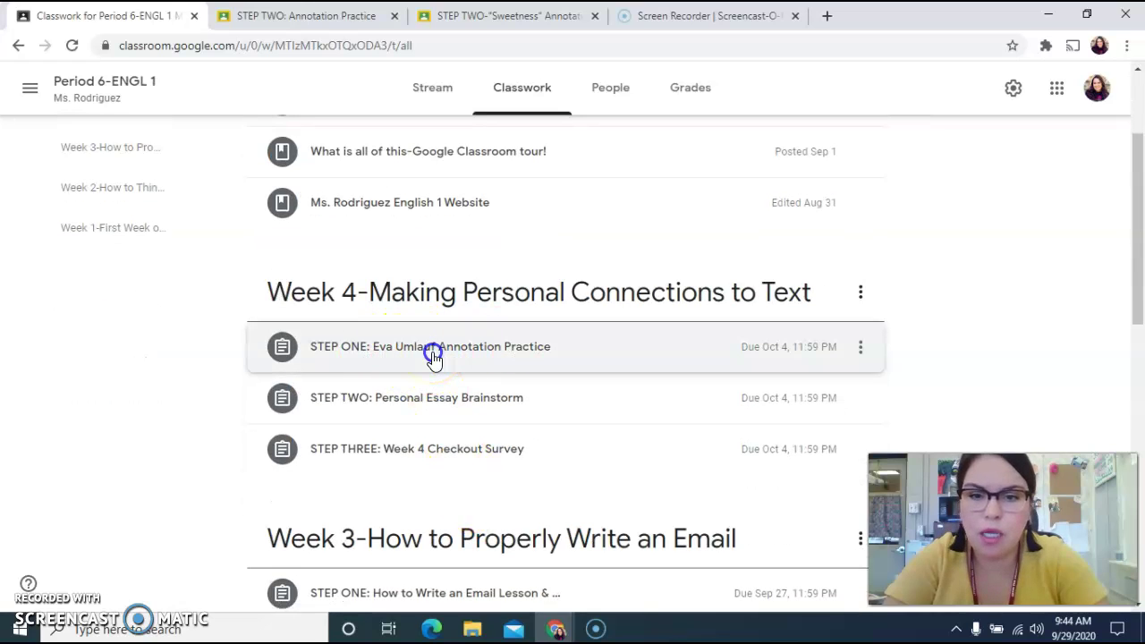
{"action": "left_click", "coordinate": [433, 357]}
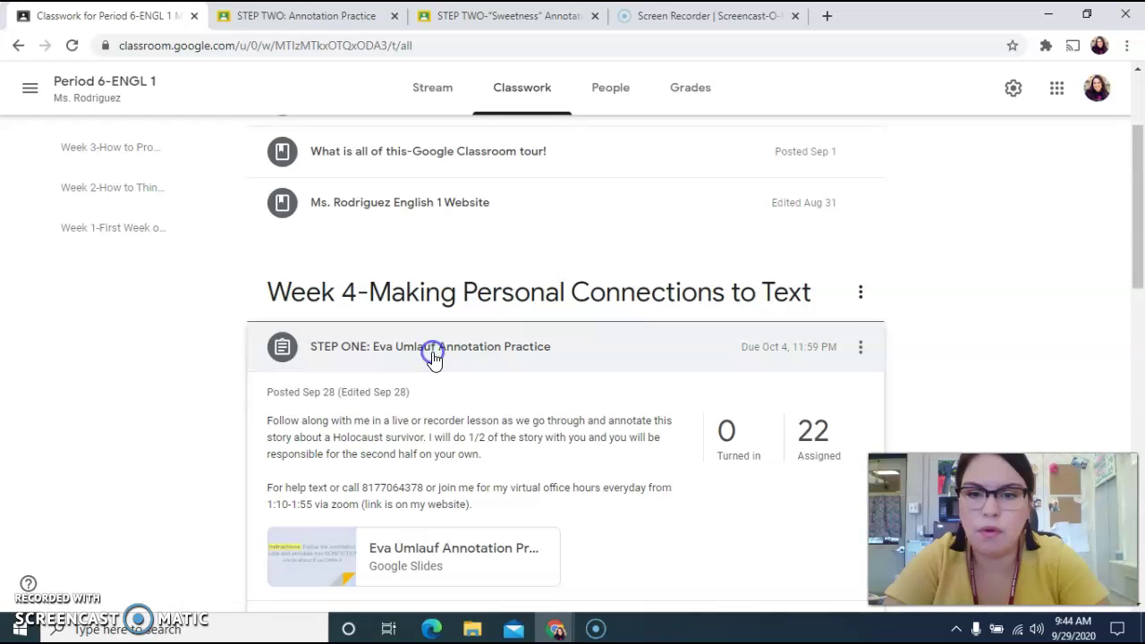
Open the Expository Essay Brainstorm document attached to the Week 4 assignment "STEP TWO: Personal Essay Brainstorm".
{"action": "left_click", "coordinate": [430, 399]}
{"action": "scroll", "coordinate": [426, 401], "scroll_direction": "down", "scroll_amount": 3}
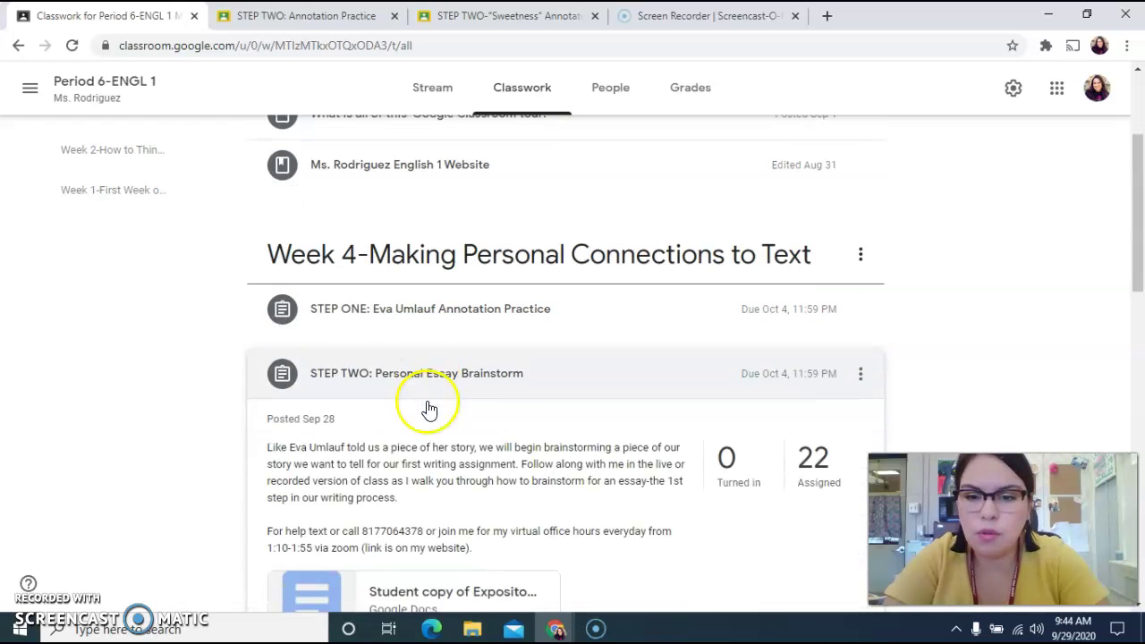
{"action": "left_click", "coordinate": [395, 474]}
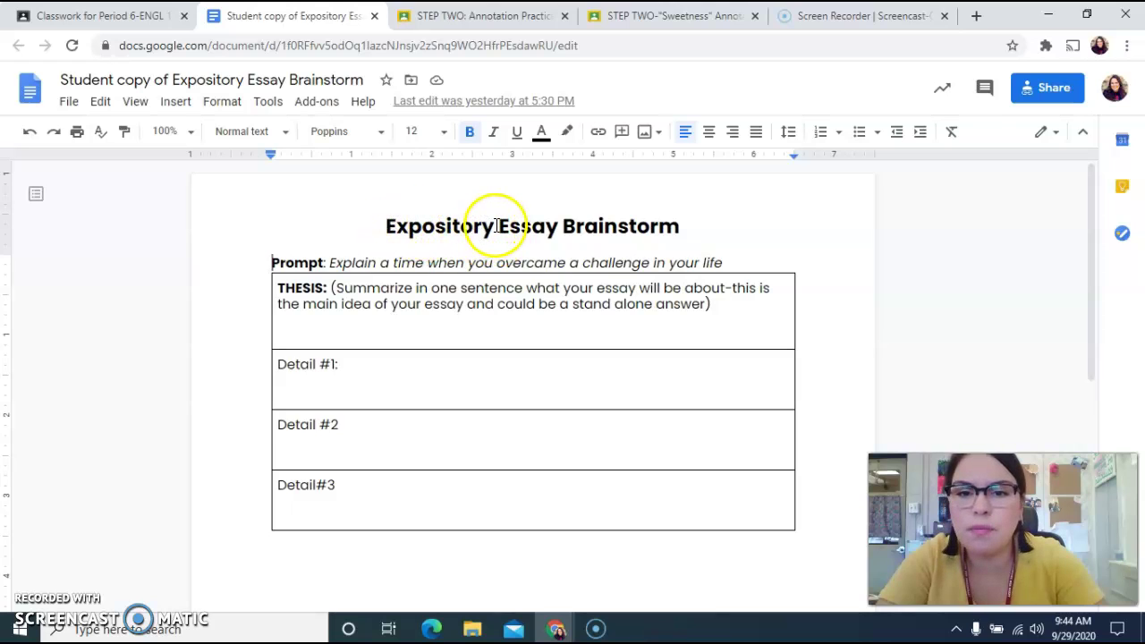
Review the essay prompt and highlight the one-sentence summary instructions beside THESIS.
{"action": "left_click", "coordinate": [331, 264]}
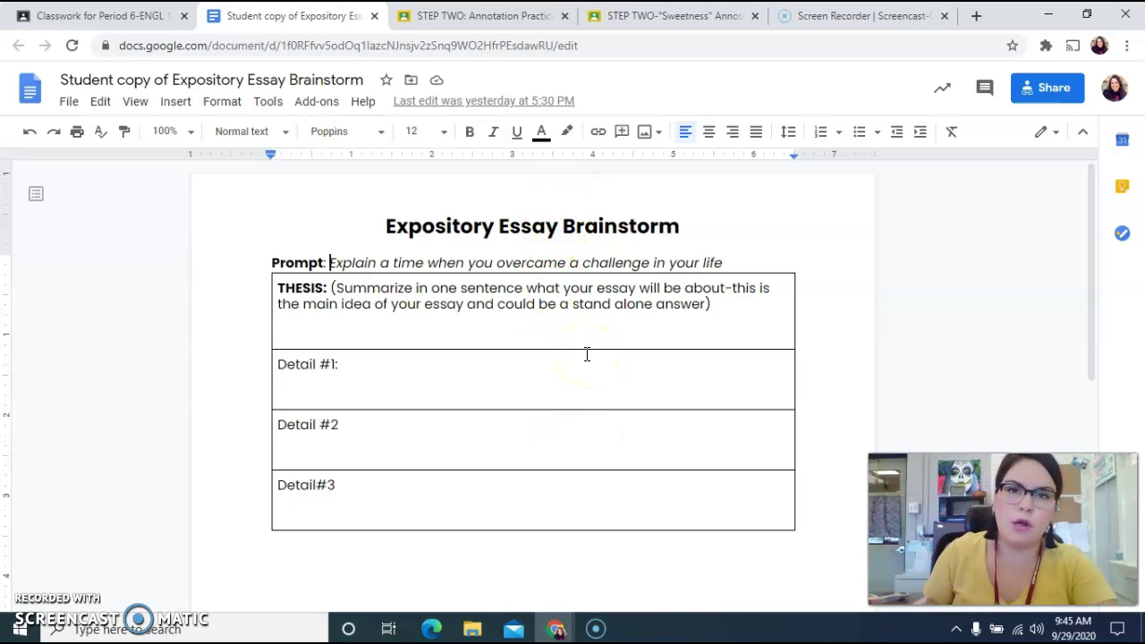
{"action": "left_click", "coordinate": [486, 339]}
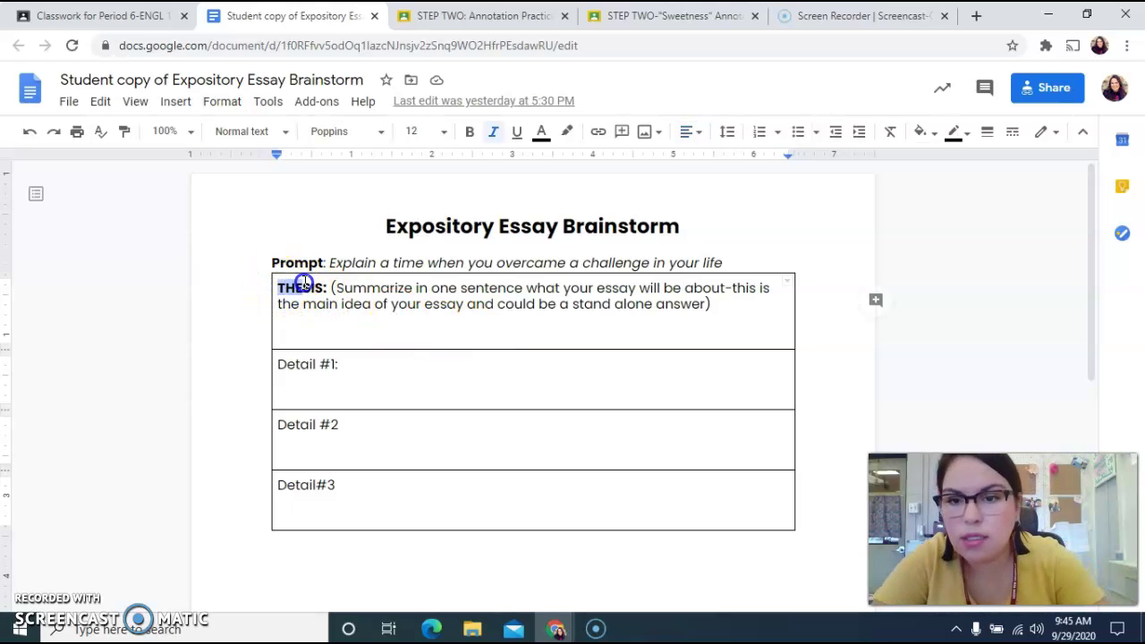
{"action": "left_click", "coordinate": [346, 287]}
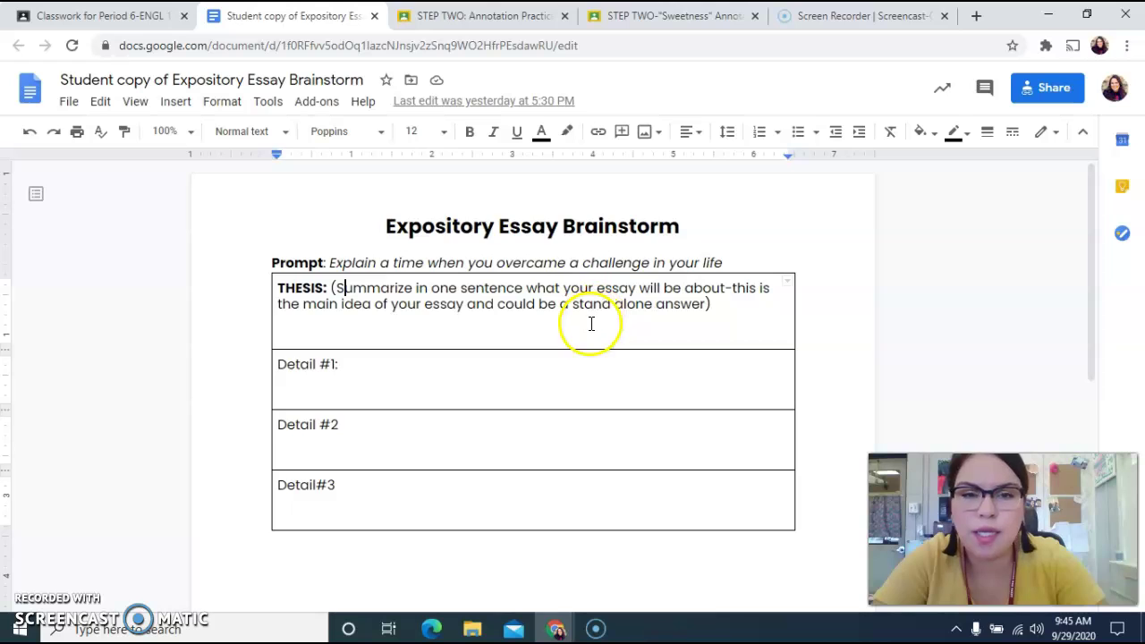
{"action": "left_click_drag", "start_coordinate": [332, 288], "coordinate": [745, 307]}
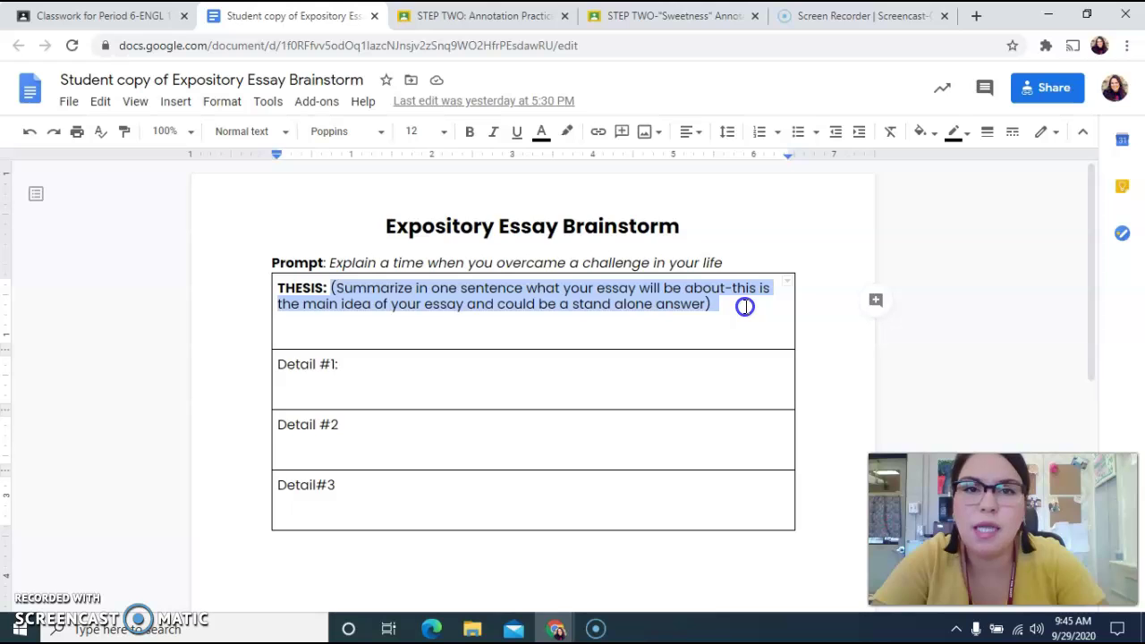
{"action": "left_click", "coordinate": [624, 336]}
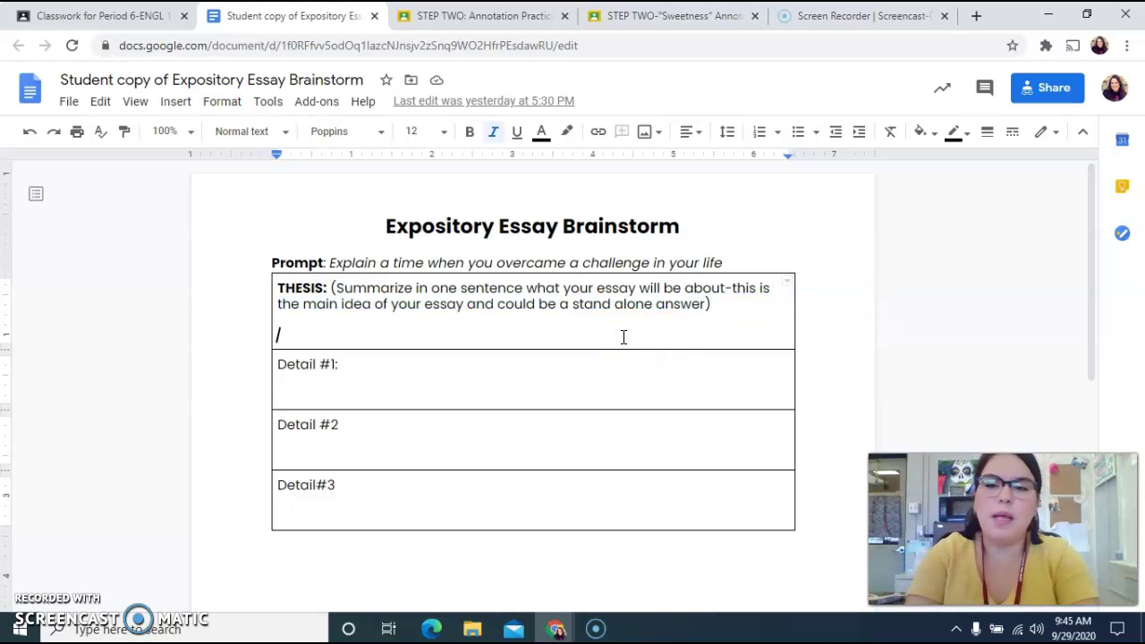
{"action": "type", "text": "SJDBAKDBAKJDBAKJDBASDBKASDBJ BLAH BLAHH"}
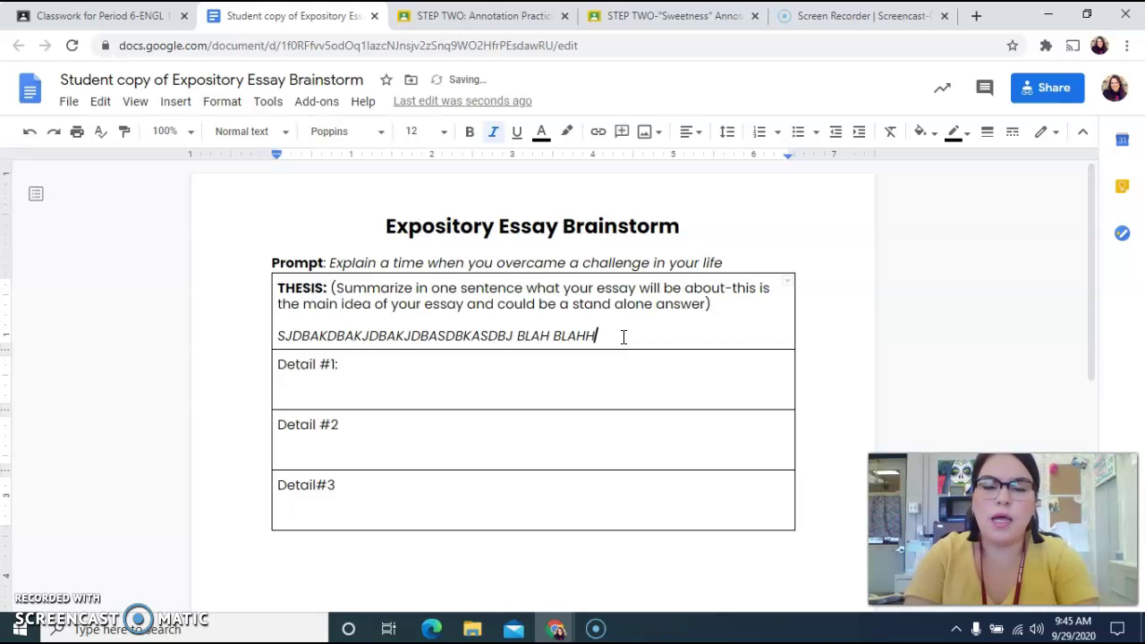
{"action": "left_click_drag", "start_coordinate": [607, 337], "coordinate": [268, 341]}
{"action": "key", "text": "BackSpace"}
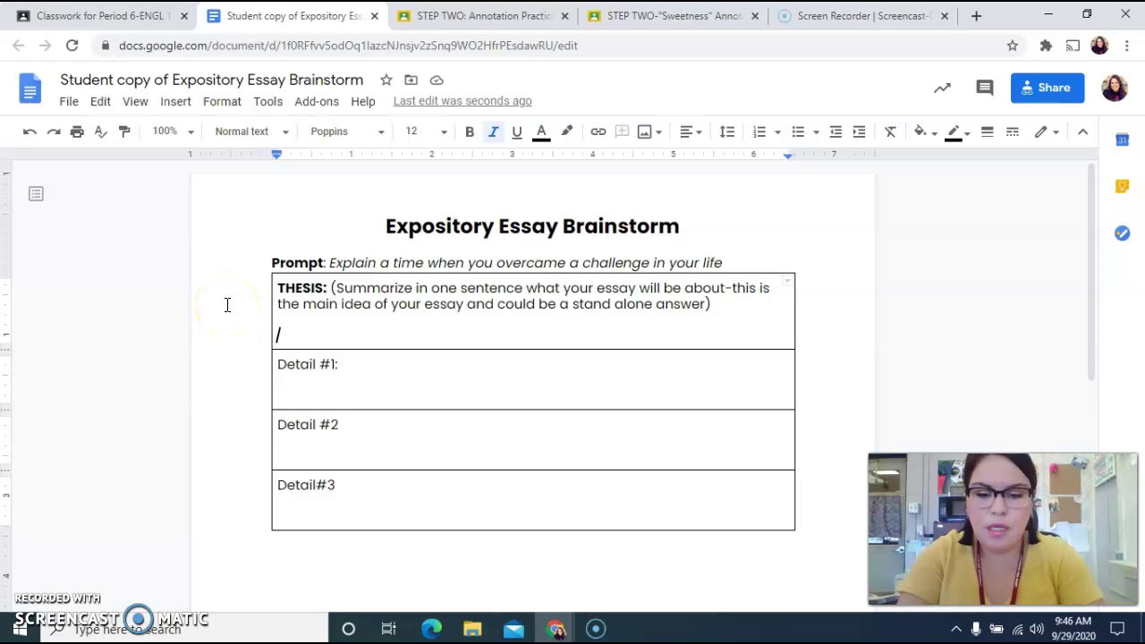
Enter as the thesis: "A time I overcame a challenge in my life is when I was diagnosed with Type 1 Diabetes at the age of 15.".
{"action": "type", "text": "A Tim"}
{"action": "key", "text": "BackSpace"}
{"action": "key", "text": "BackSpace"}
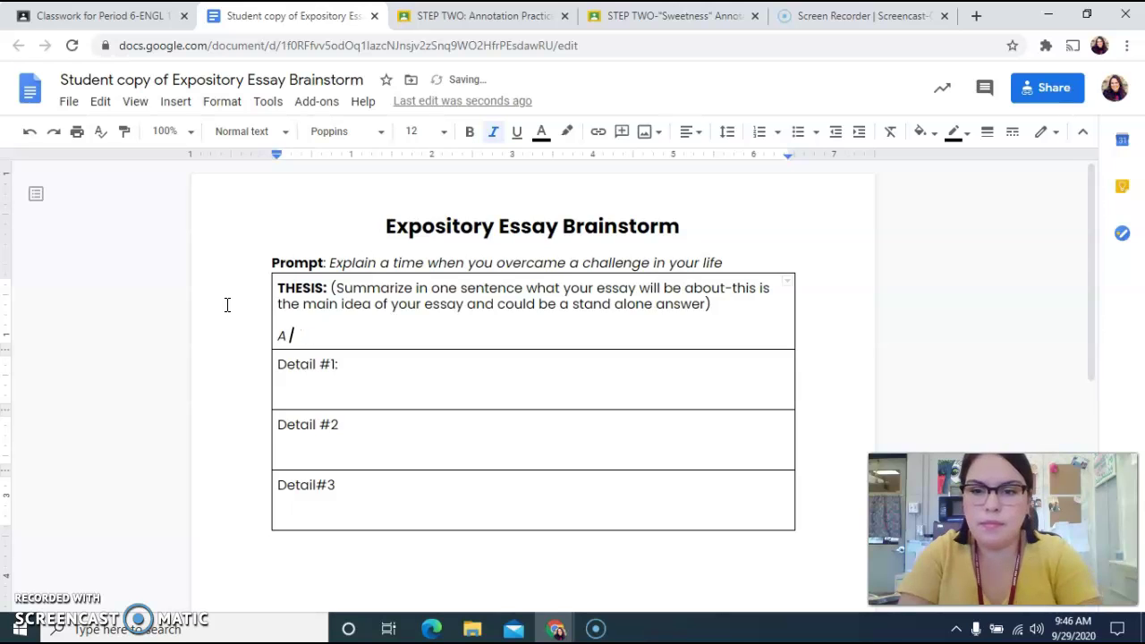
{"action": "type", "text": "ime I overcame a cha"}
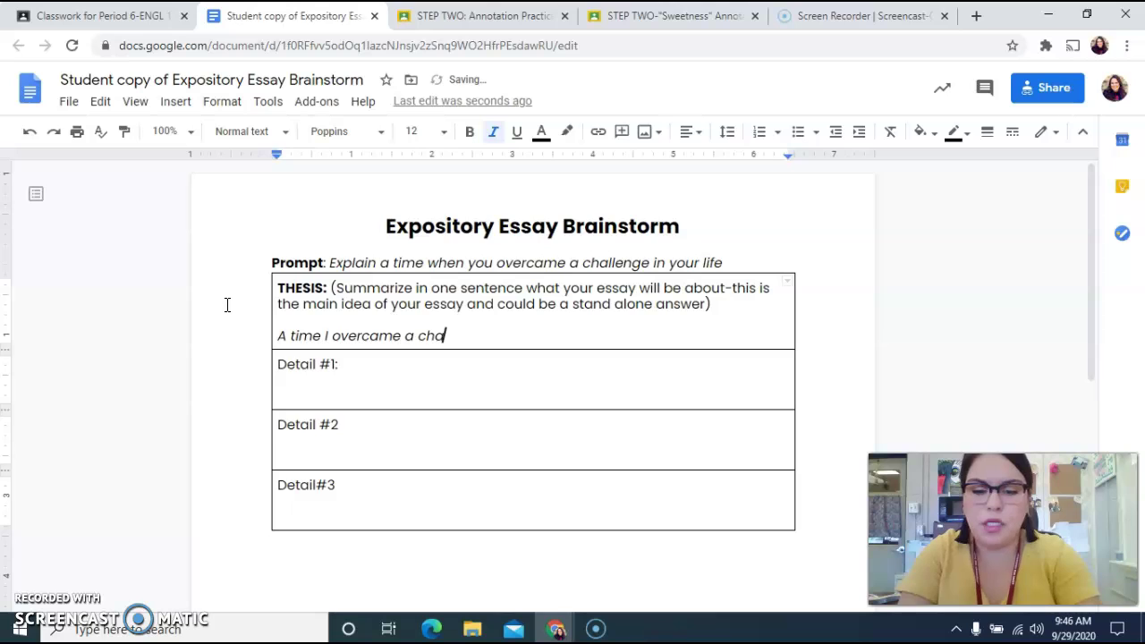
{"action": "type", "text": "llenge in my life is when I w"}
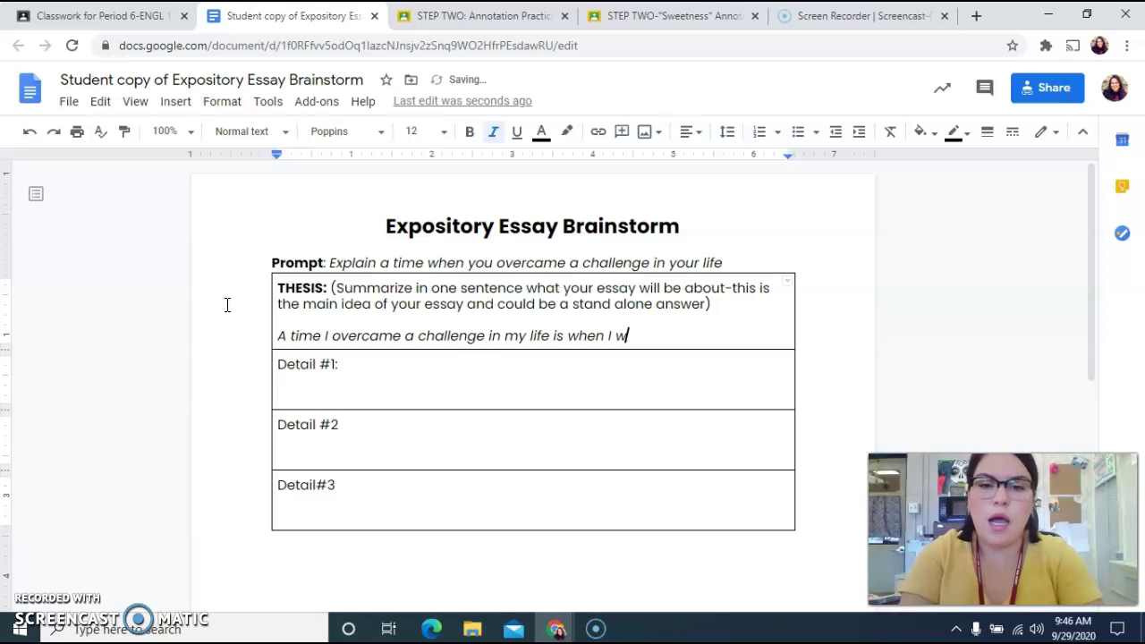
{"action": "type", "text": "as diagnosed wit"}
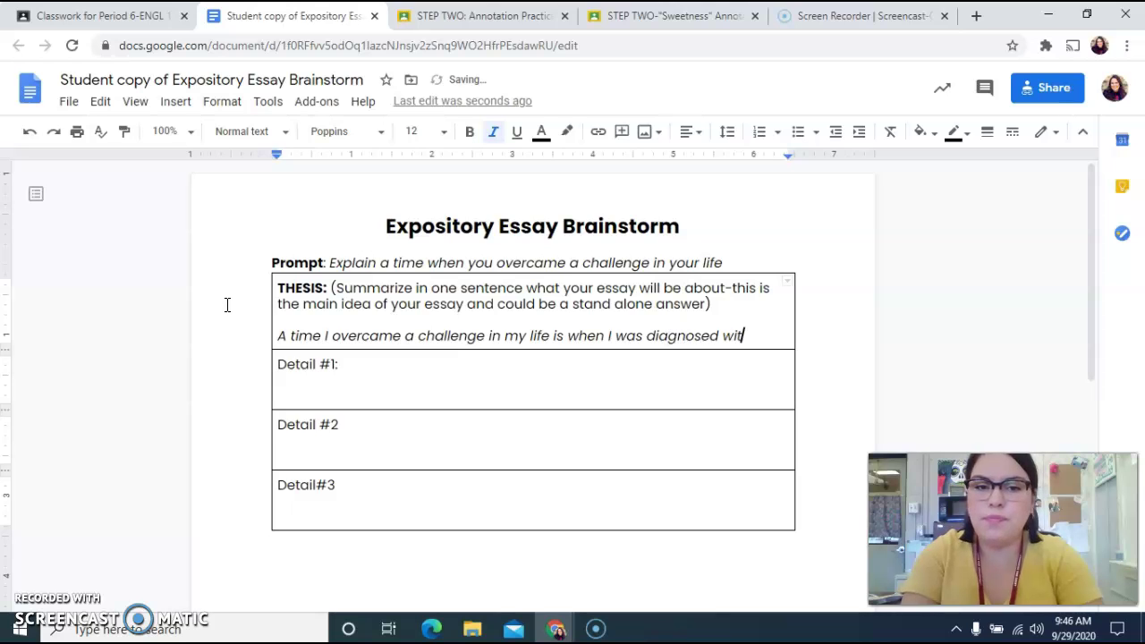
{"action": "type", "text": "h Type 1 Diabetes at the"}
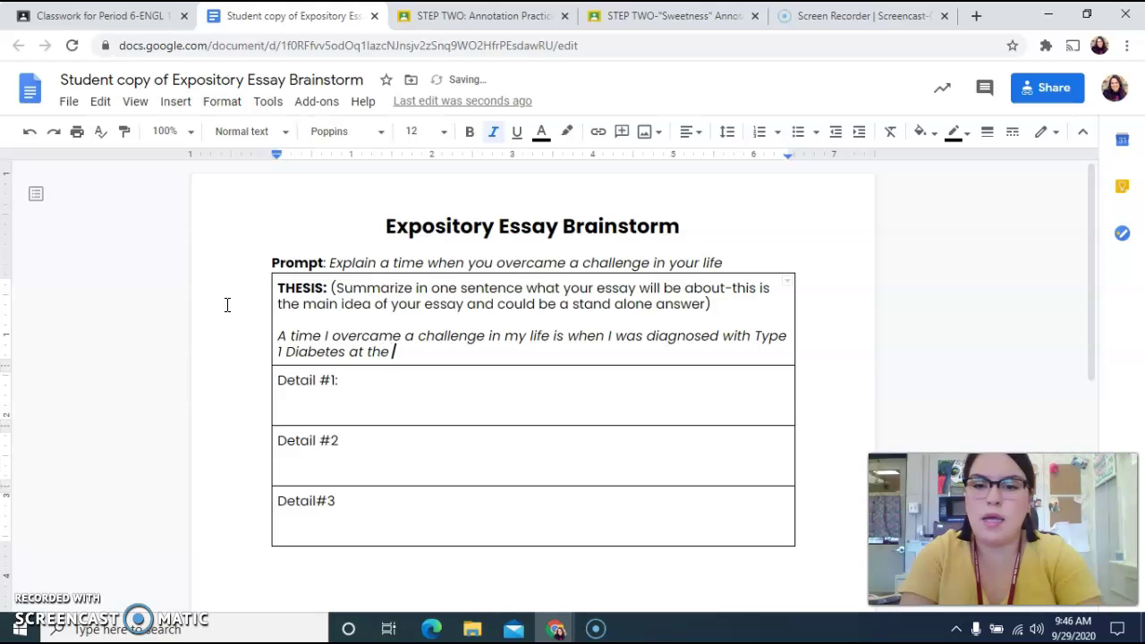
{"action": "type", "text": " age of 15."}
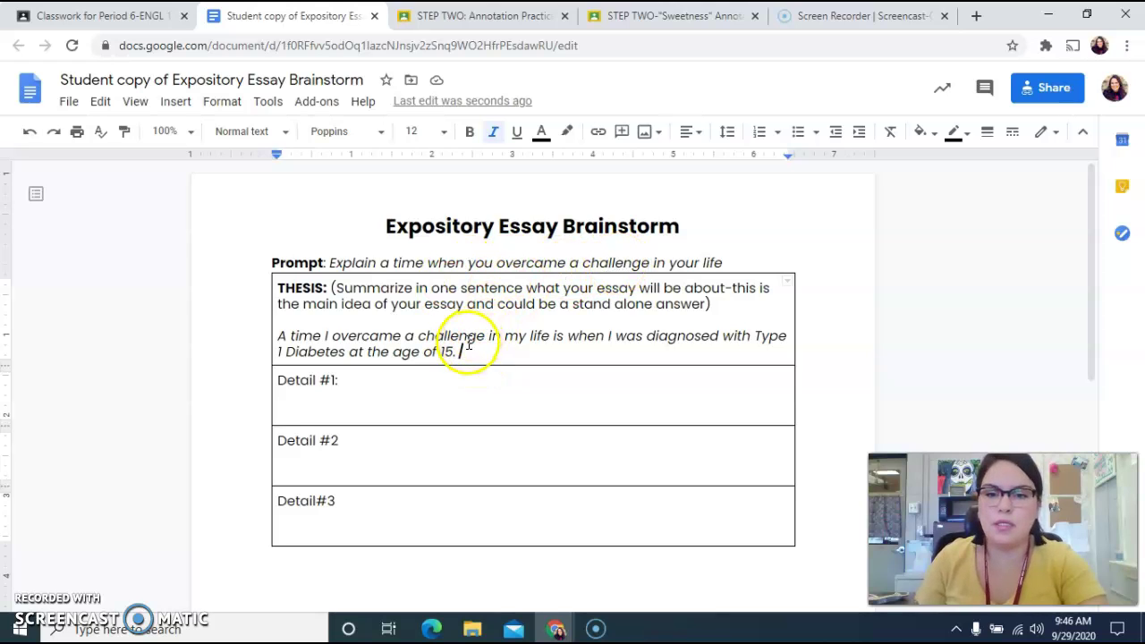
{"action": "left_click_drag", "start_coordinate": [458, 352], "coordinate": [277, 337]}
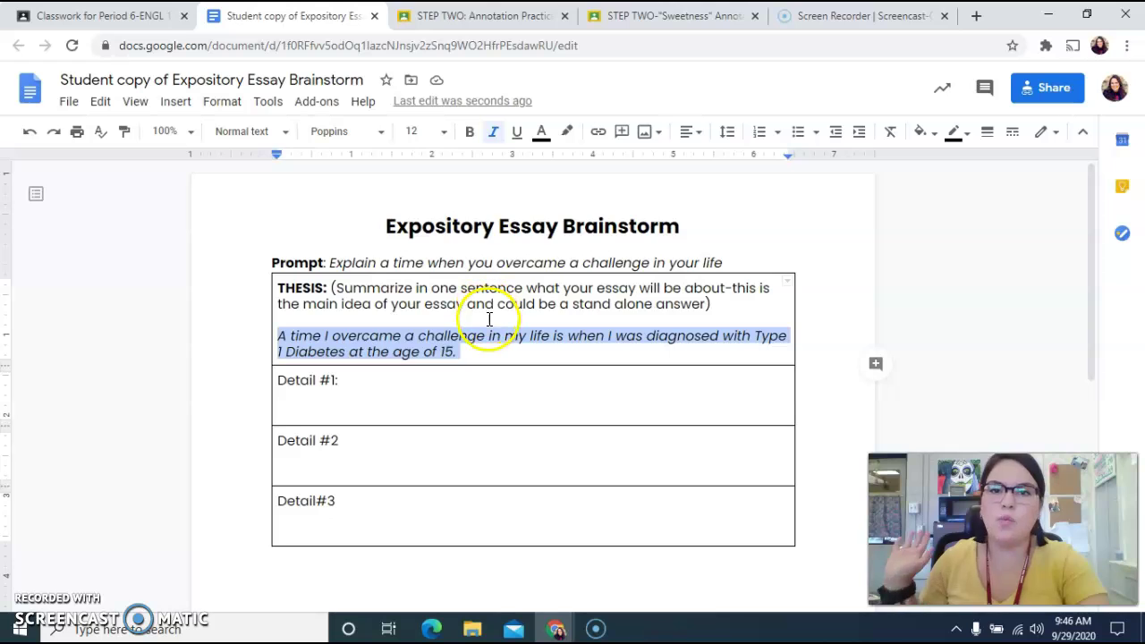
{"action": "left_click", "coordinate": [475, 351]}
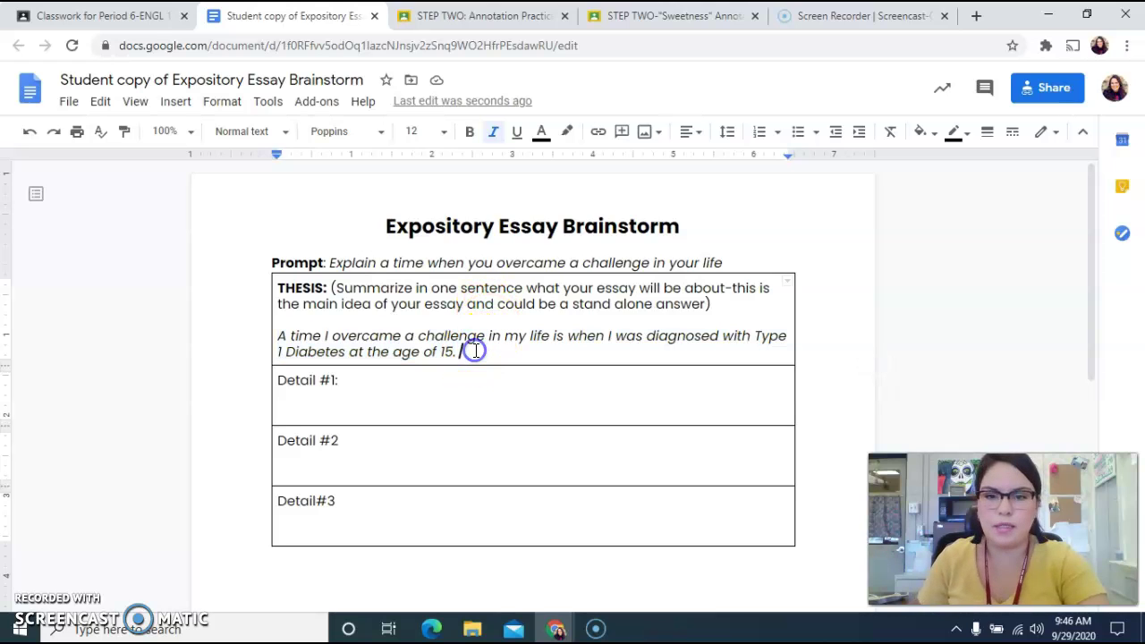
{"action": "left_click", "coordinate": [301, 397]}
{"action": "left_click", "coordinate": [348, 460]}
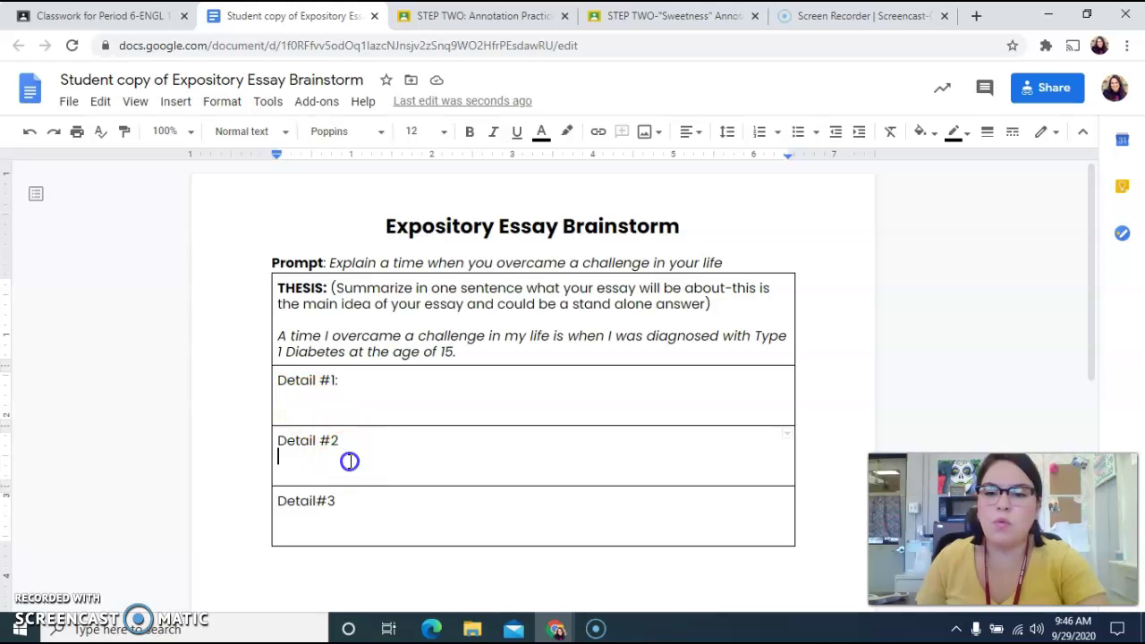
{"action": "left_click", "coordinate": [381, 528]}
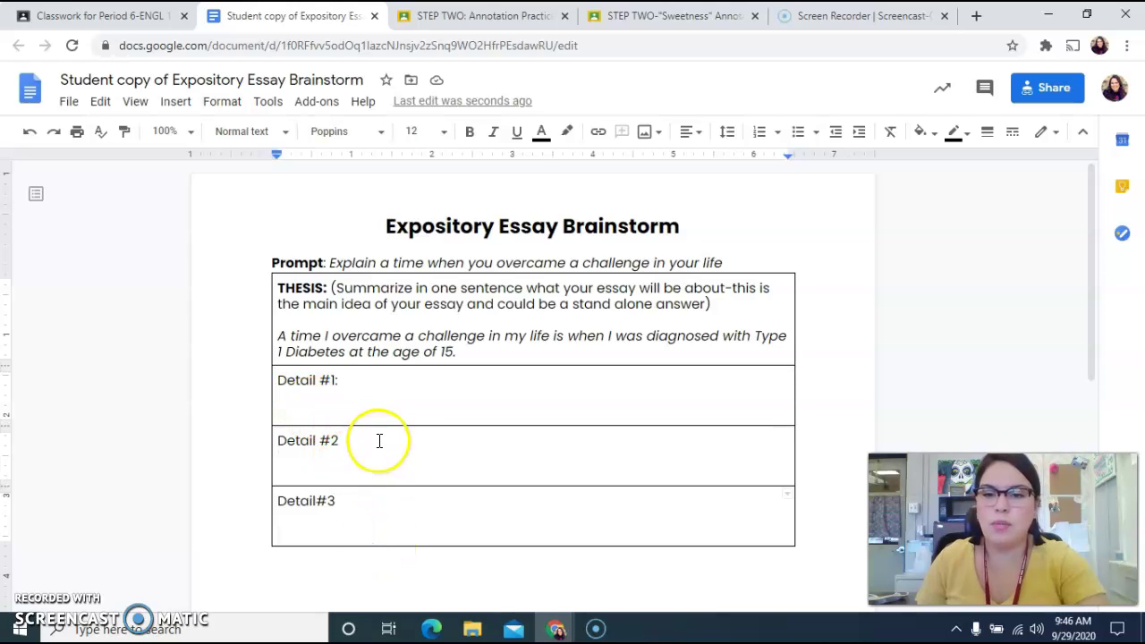
Enter under Detail #1: "I was sick for 3 months, no one knew, and I still tried to play sports.".
{"action": "left_click", "coordinate": [384, 409]}
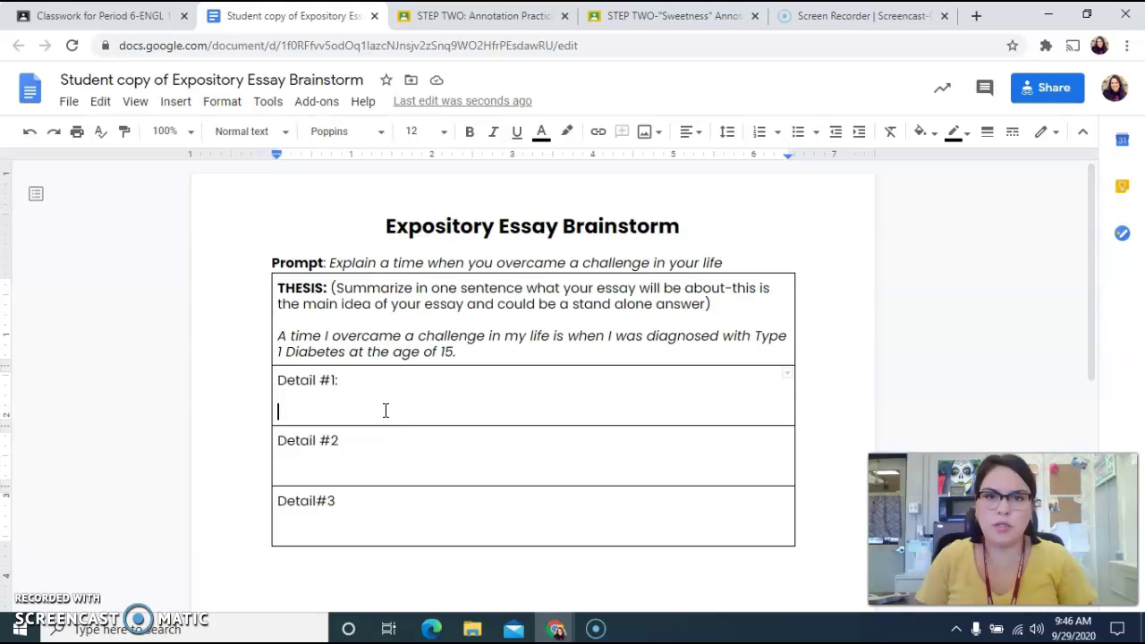
{"action": "left_click", "coordinate": [430, 352]}
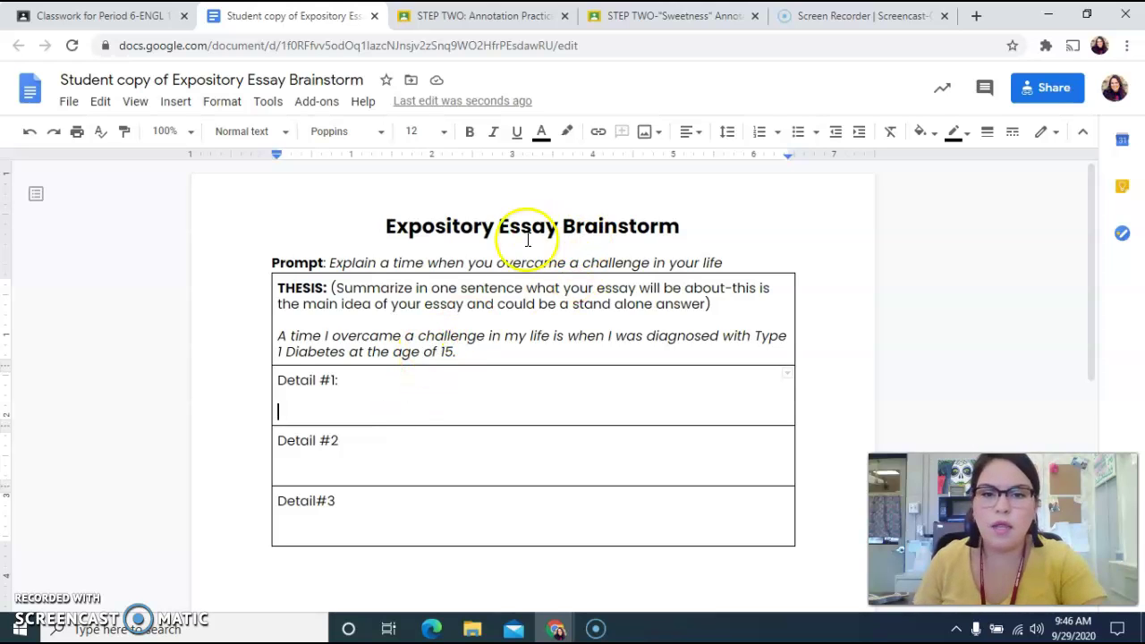
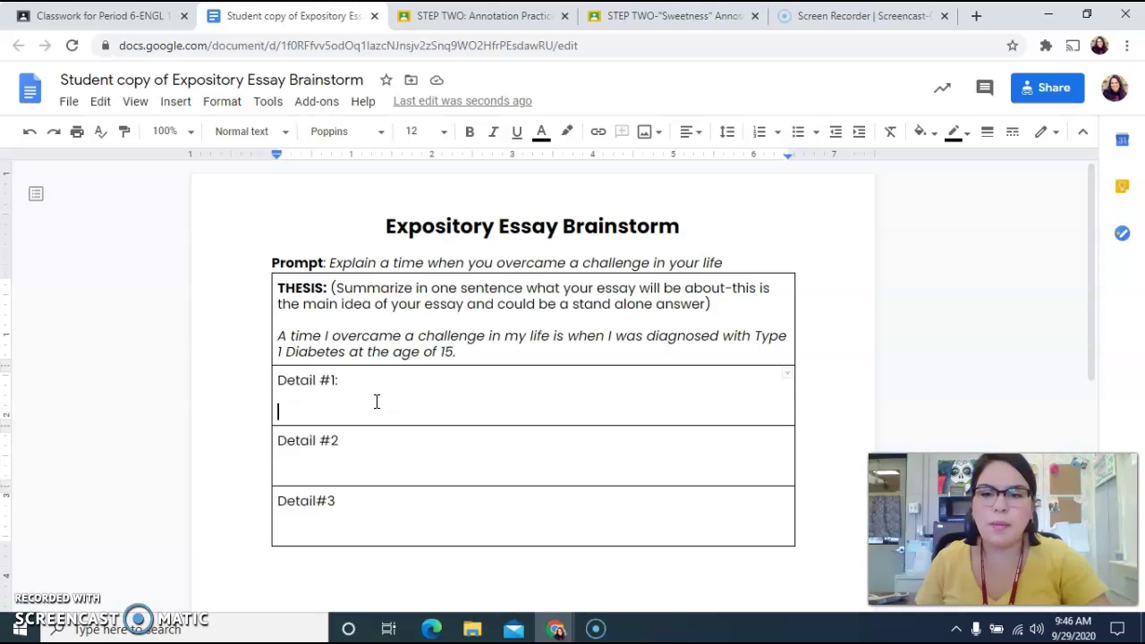
{"action": "key", "text": "Return"}
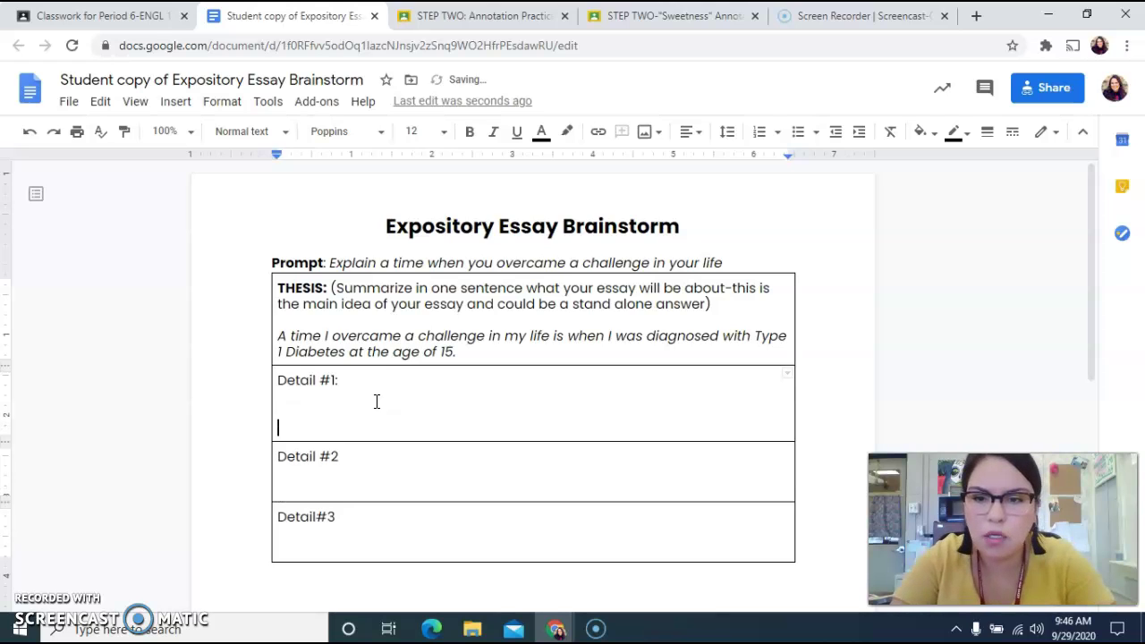
{"action": "key", "text": "BackSpace"}
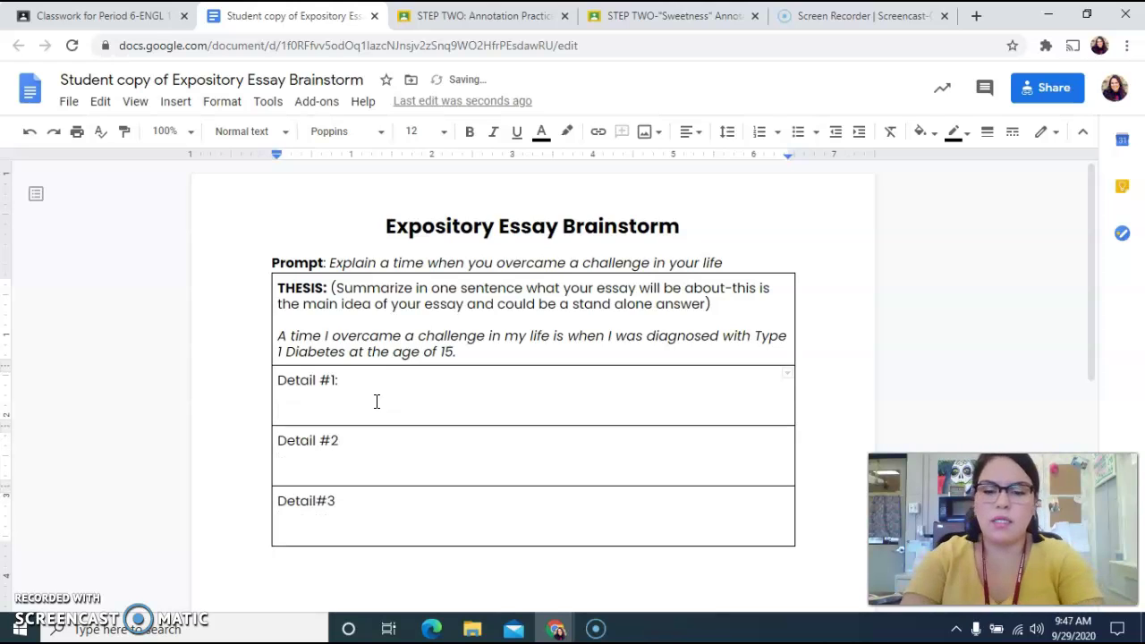
{"action": "type", "text": "I was sick for 3 months, no on"}
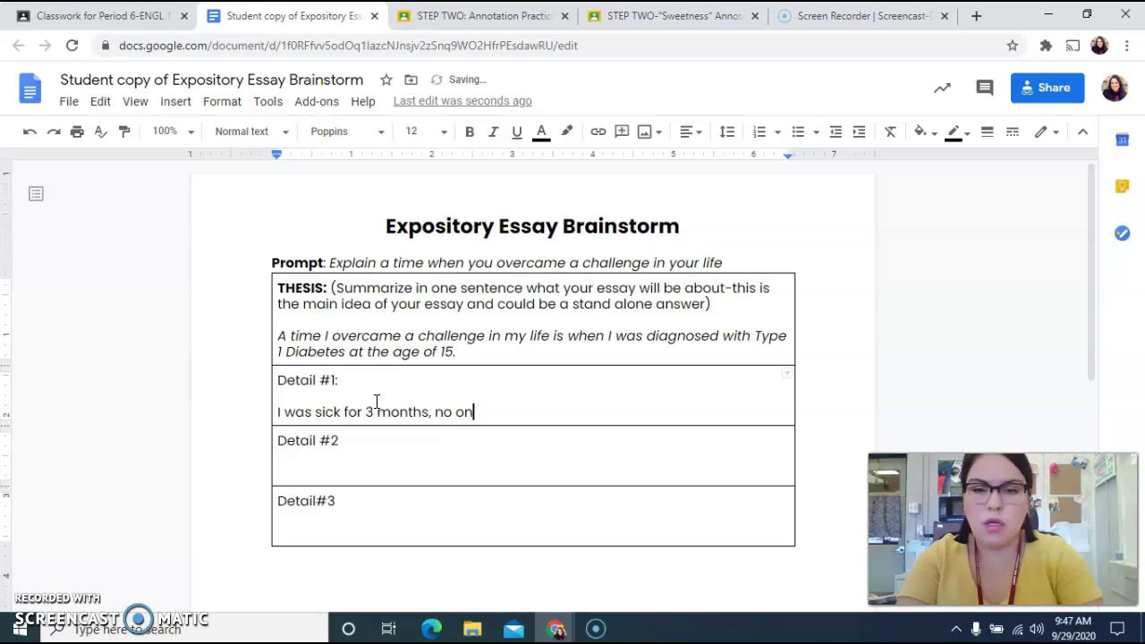
{"action": "type", "text": "e knew, and I"}
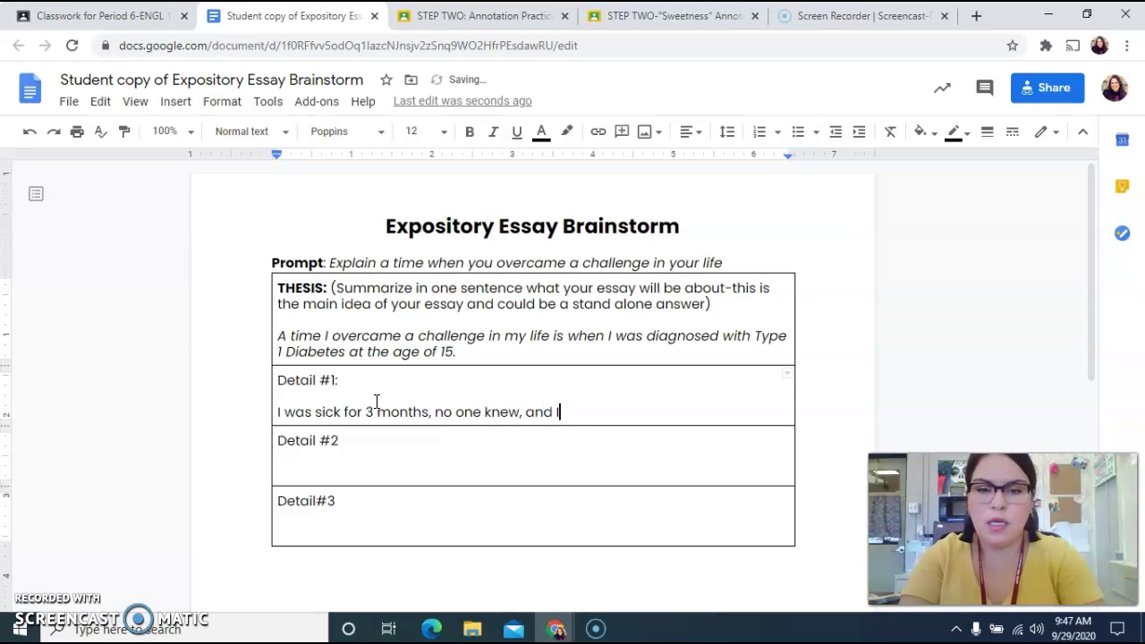
{"action": "type", "text": " still tried to"}
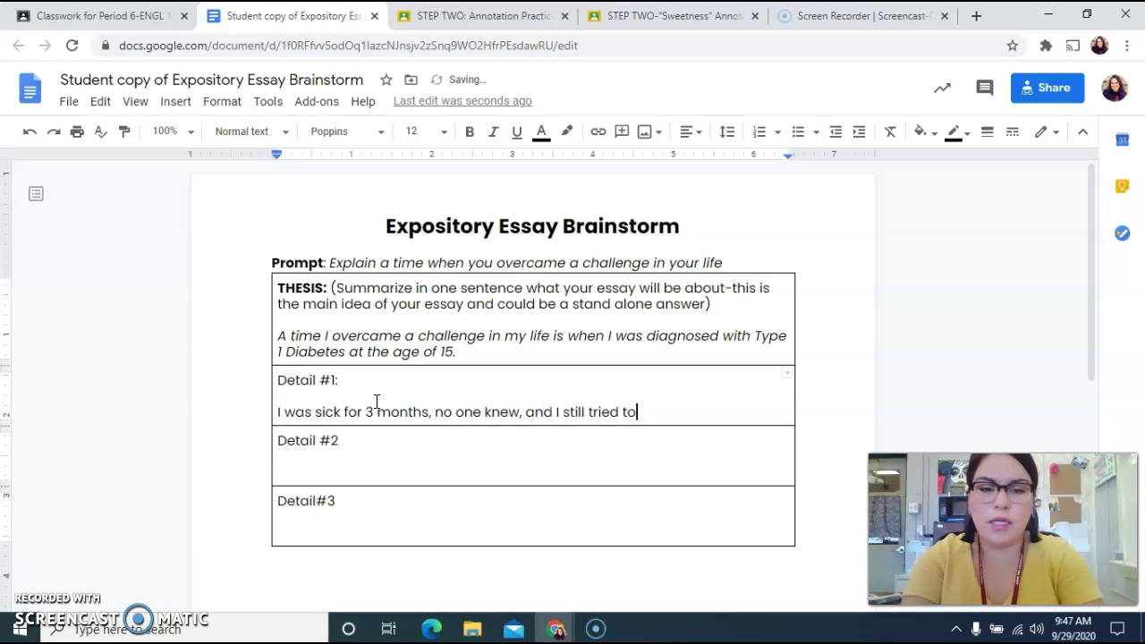
{"action": "type", "text": " play sports."}
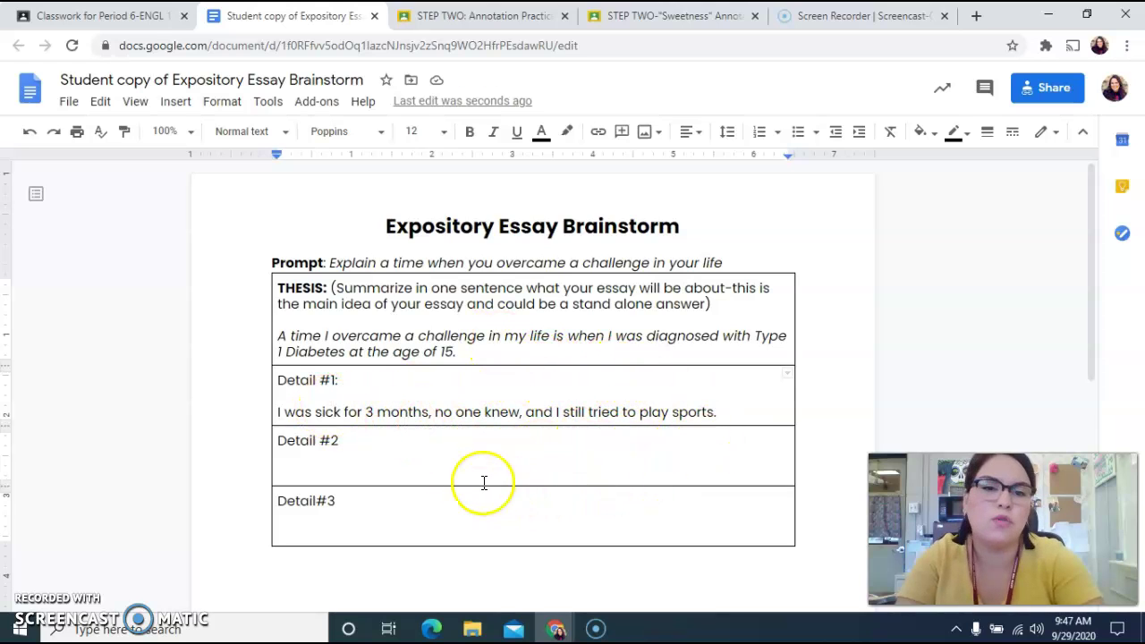
Enter under Detail #2: "I lost a lot of weight, I felt sick all of the time.".
{"action": "left_click", "coordinate": [408, 465]}
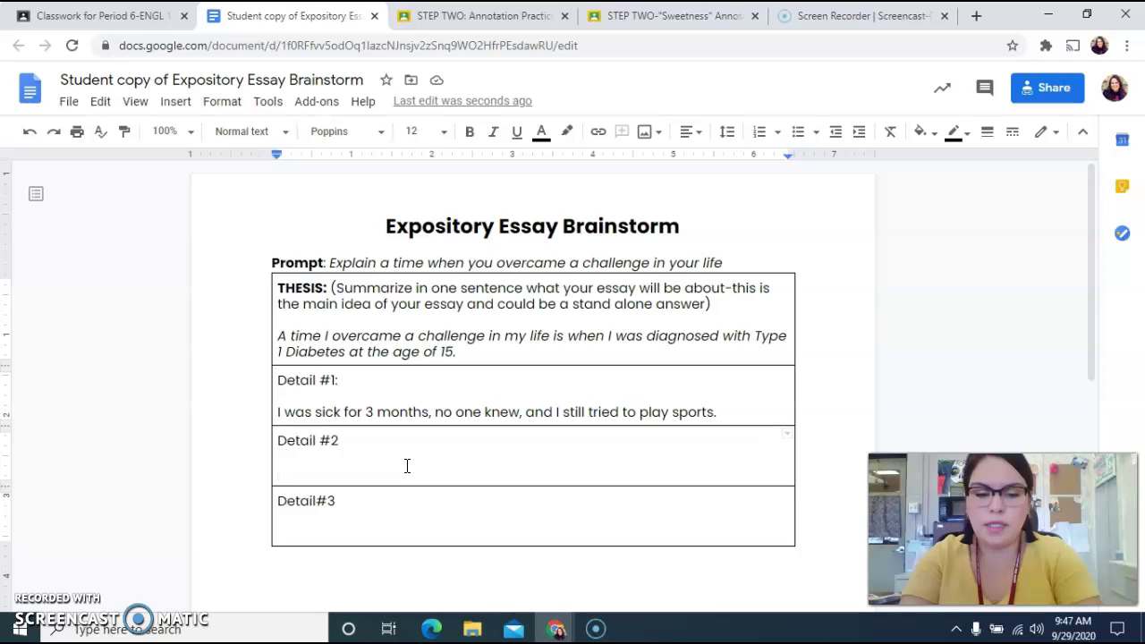
{"action": "type", "text": "I lost a lot of weig"}
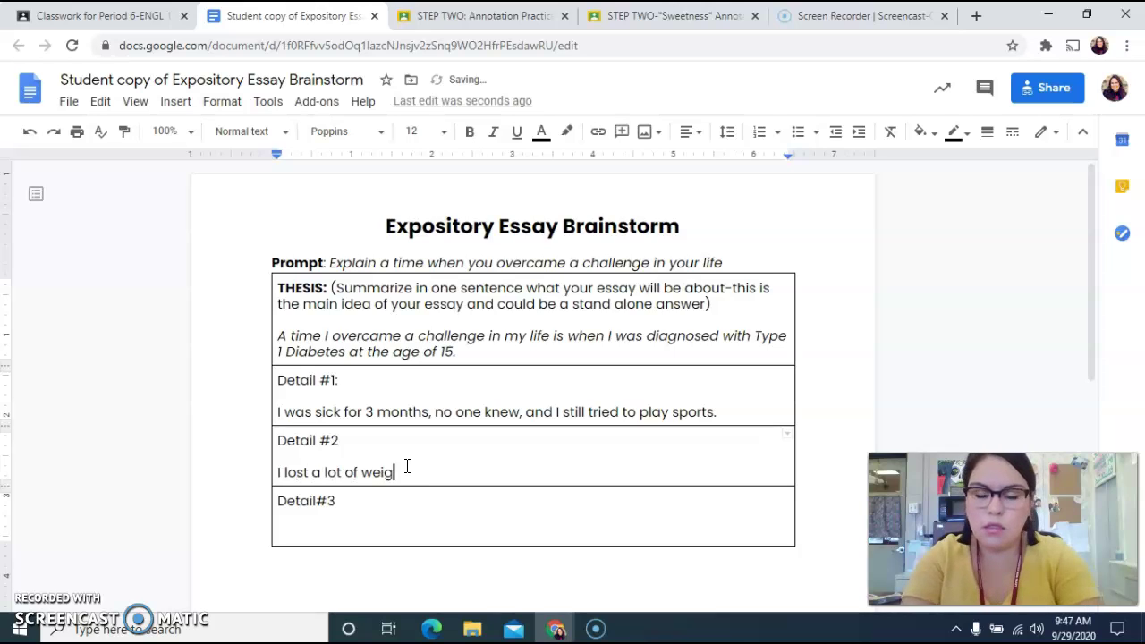
{"action": "type", "text": "ht, I felt "}
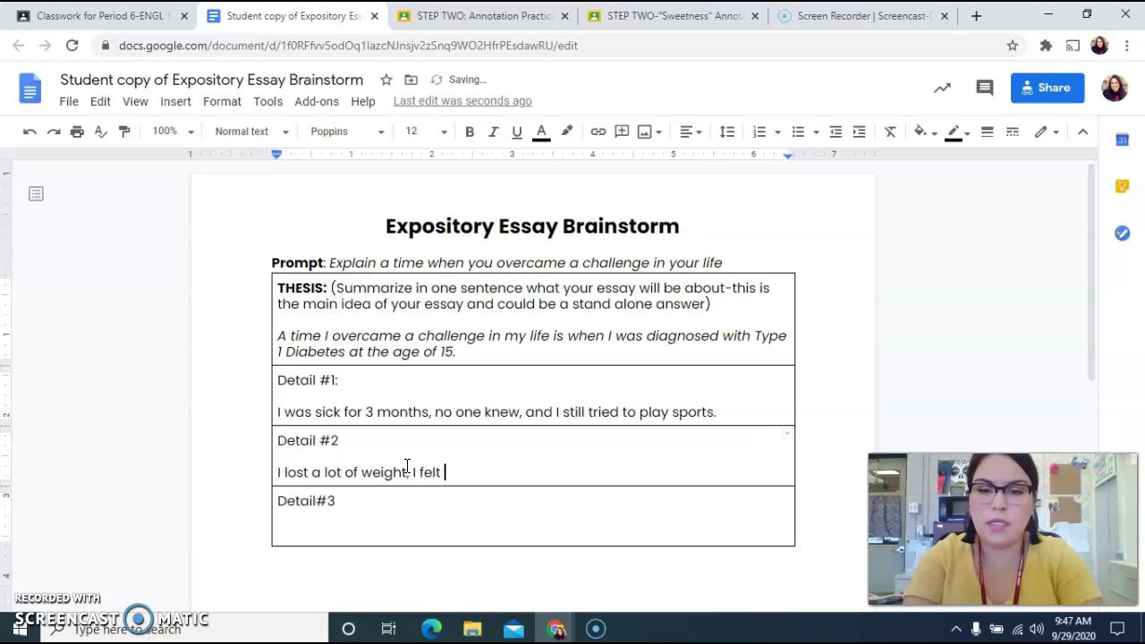
{"action": "type", "text": "sick all of the time."}
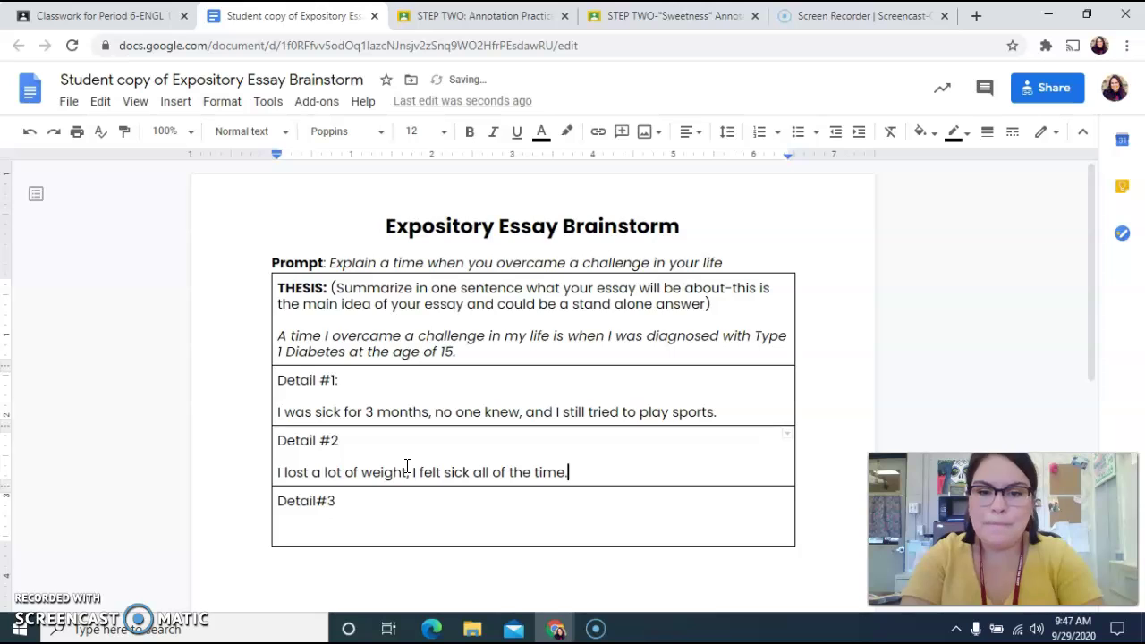
Enter Detail #3: "My sister eventually figured it out that I was sick (she is also a type 1 diabetic) and then I was taken to the hospital.".
{"action": "left_click", "coordinate": [359, 538]}
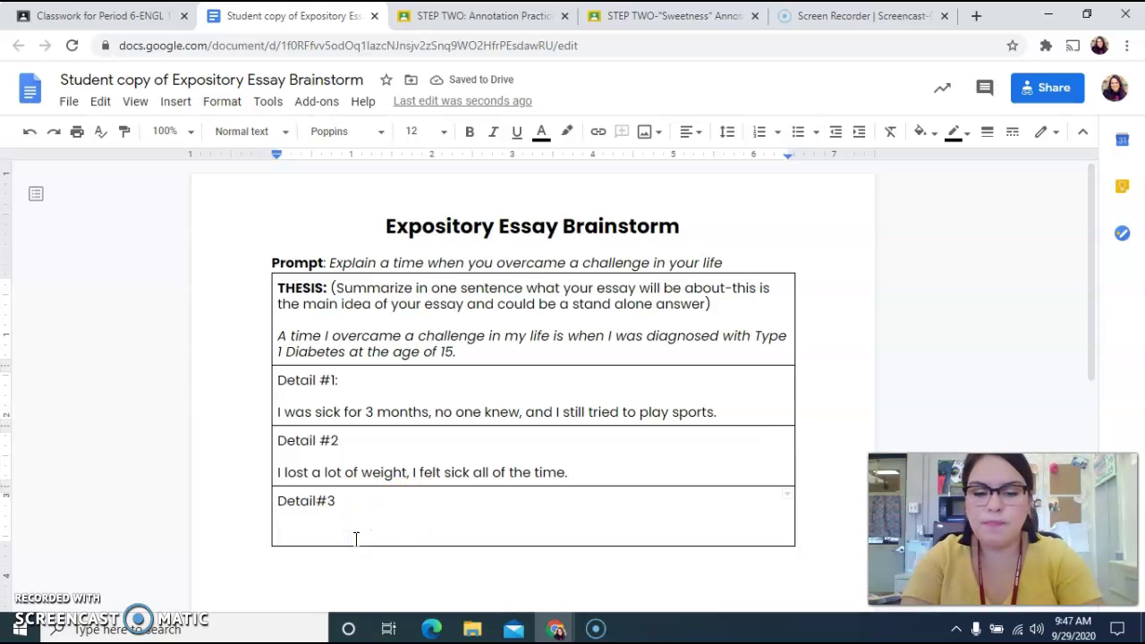
{"action": "type", "text": "My sister e"}
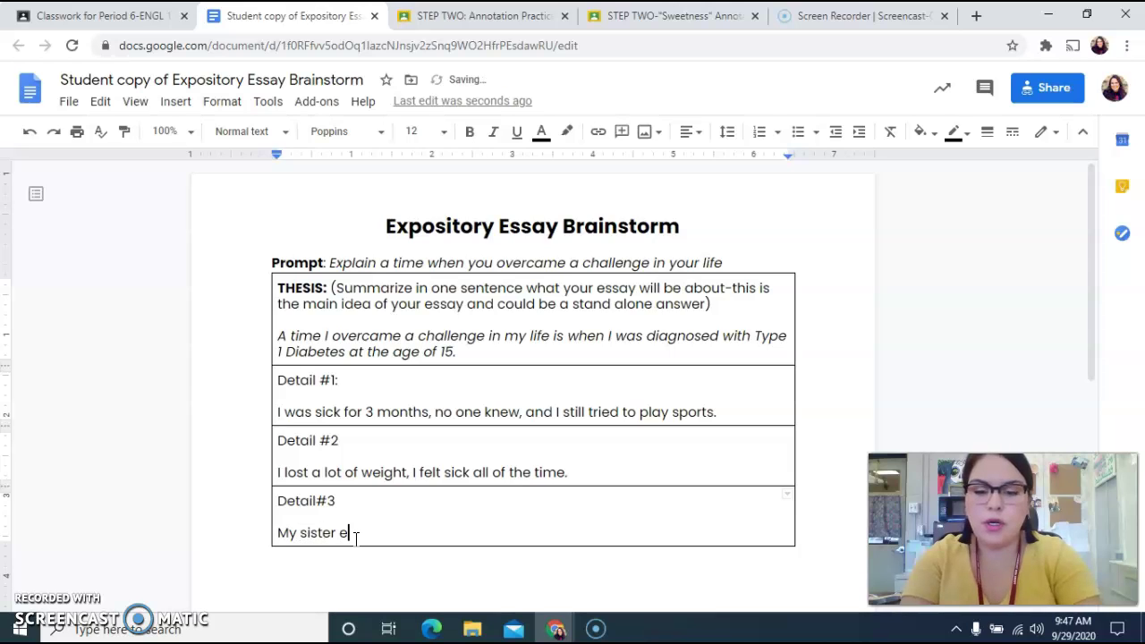
{"action": "type", "text": "ventually figured "}
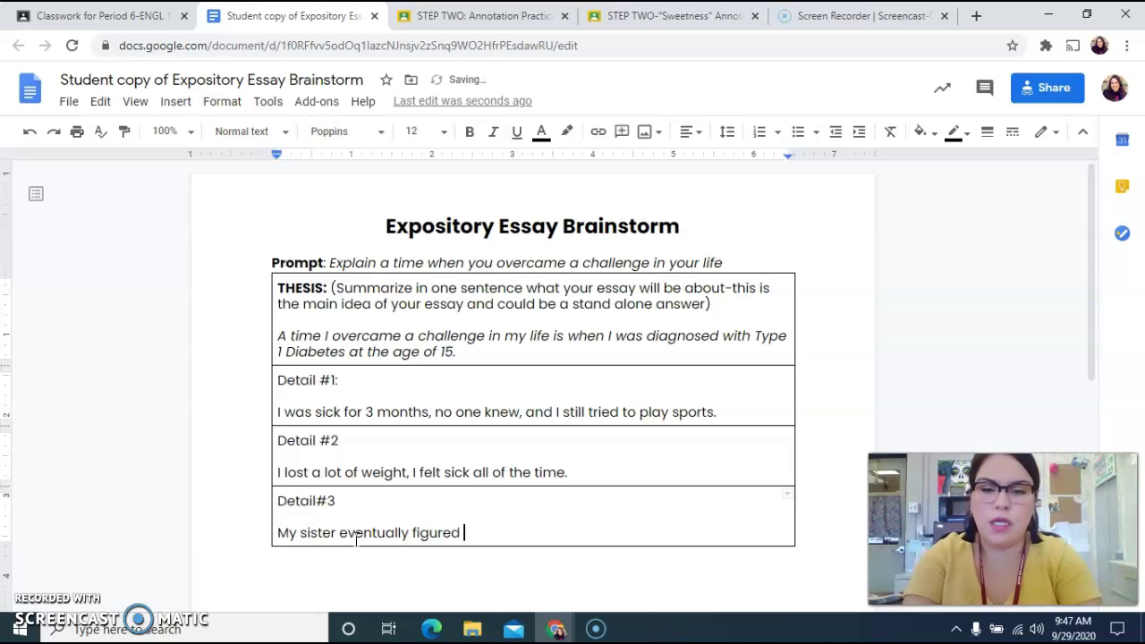
{"action": "type", "text": "it out that I w"}
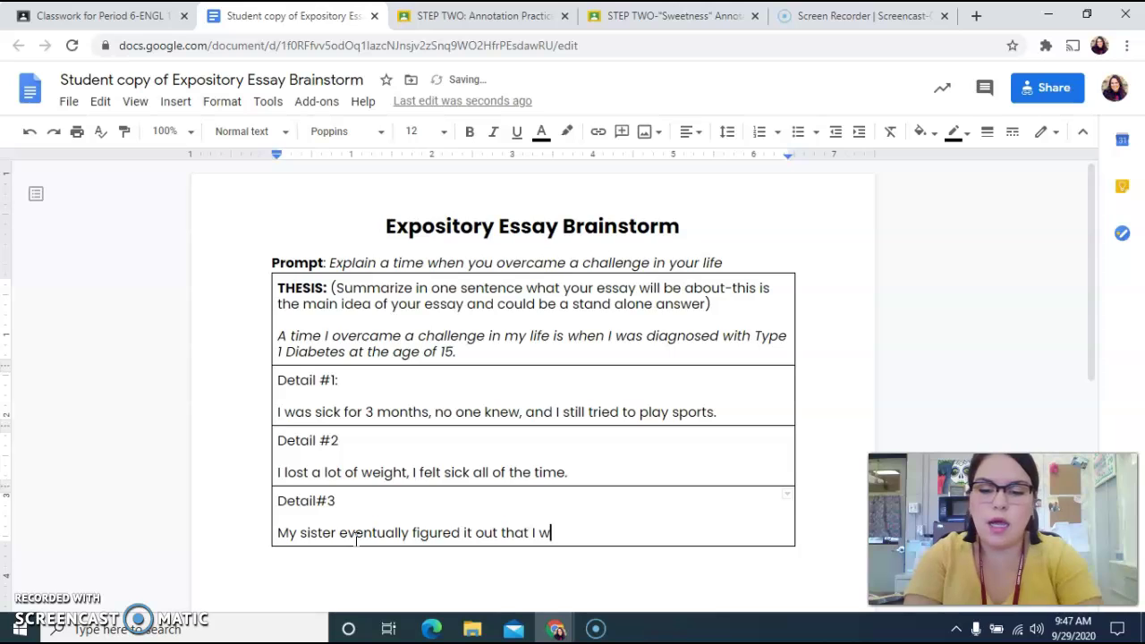
{"action": "type", "text": "as sick (she is als"}
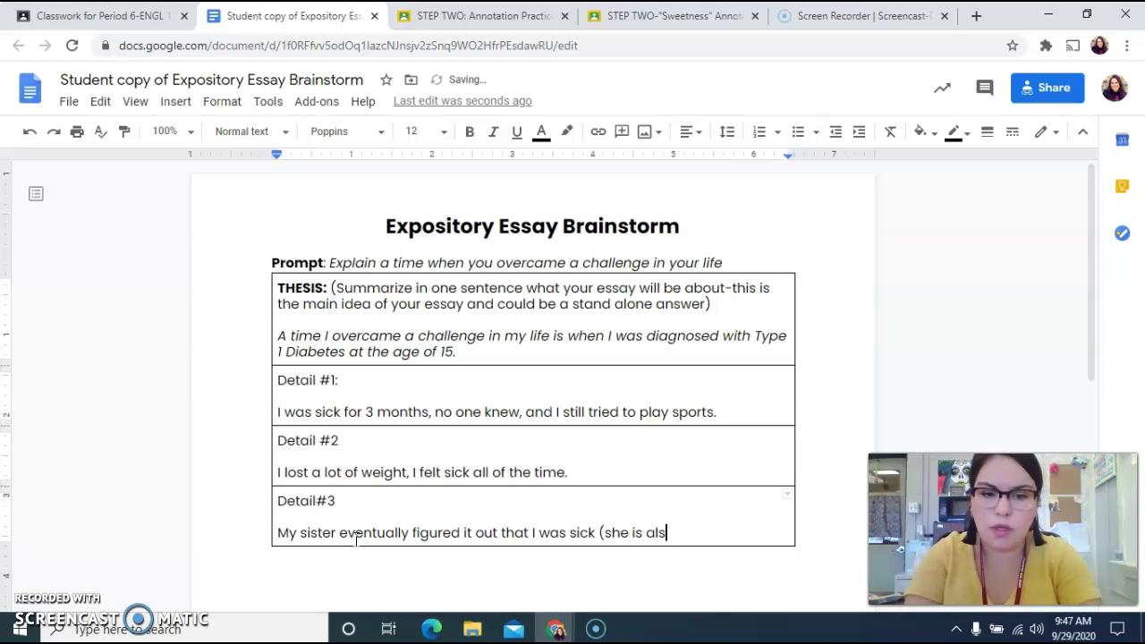
{"action": "type", "text": "o a type"}
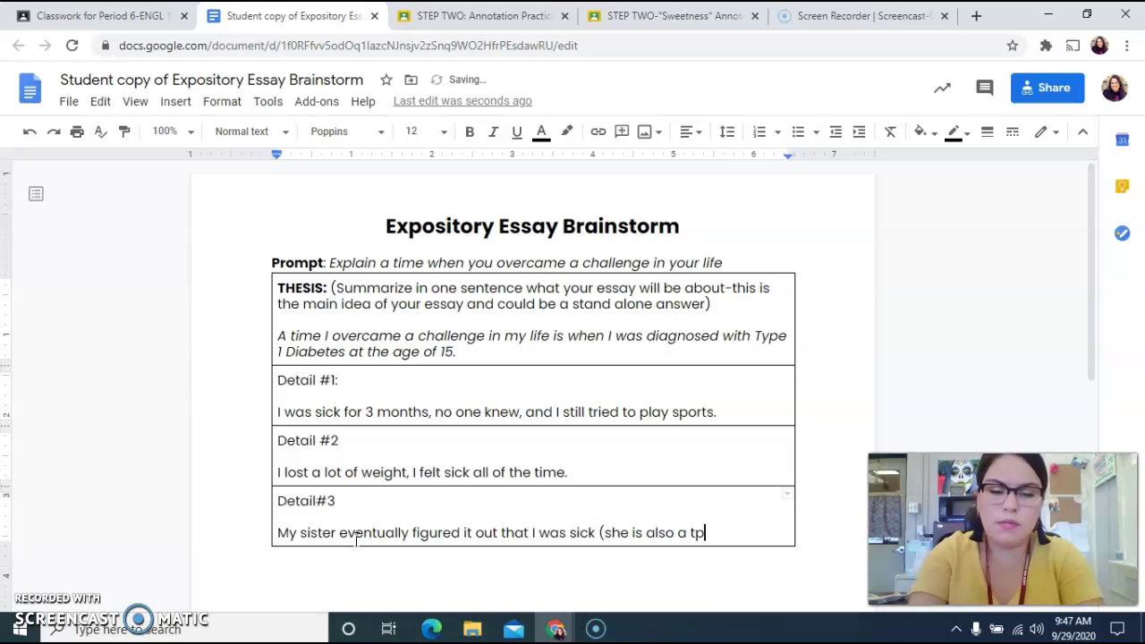
{"action": "type", "text": " 1 diab"}
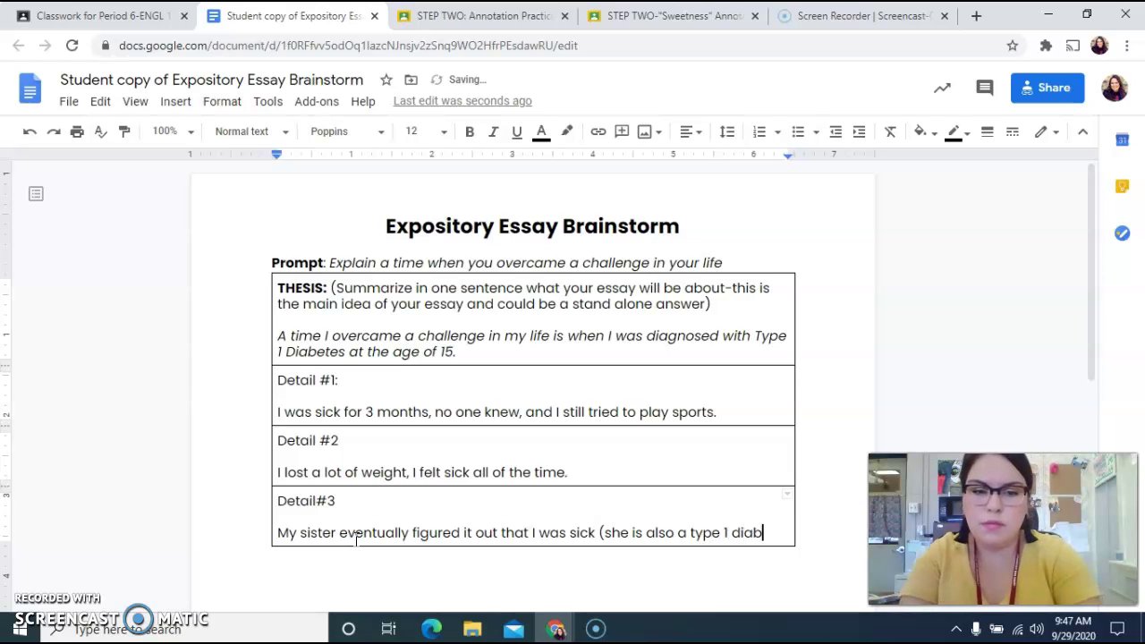
{"action": "type", "text": "etic) and the"}
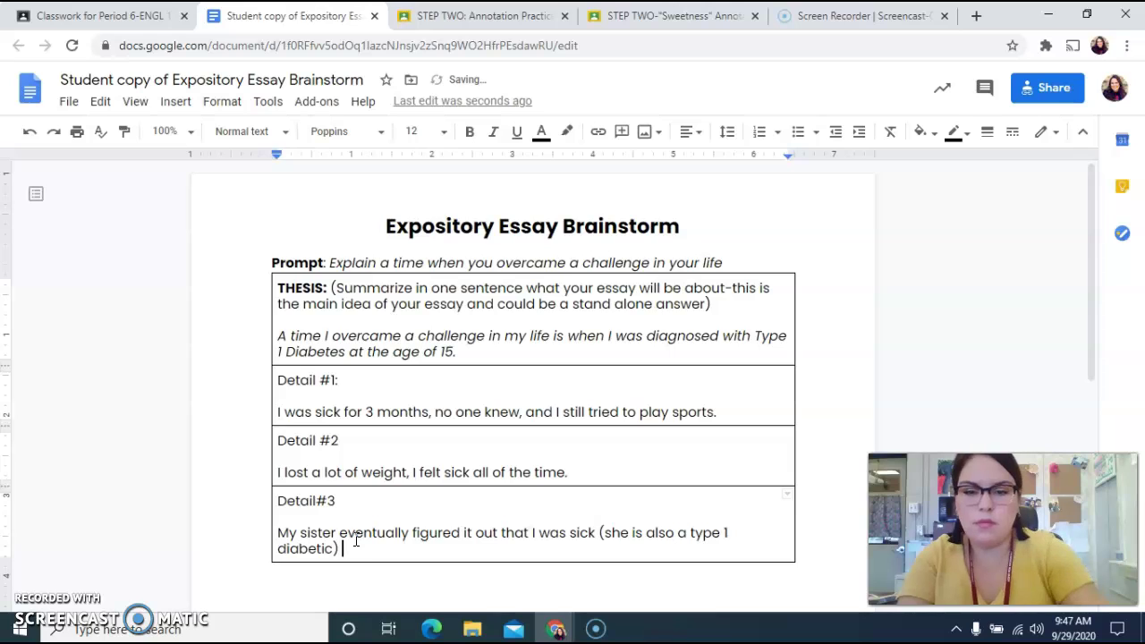
{"action": "type", "text": "n I was taken to the hospital."}
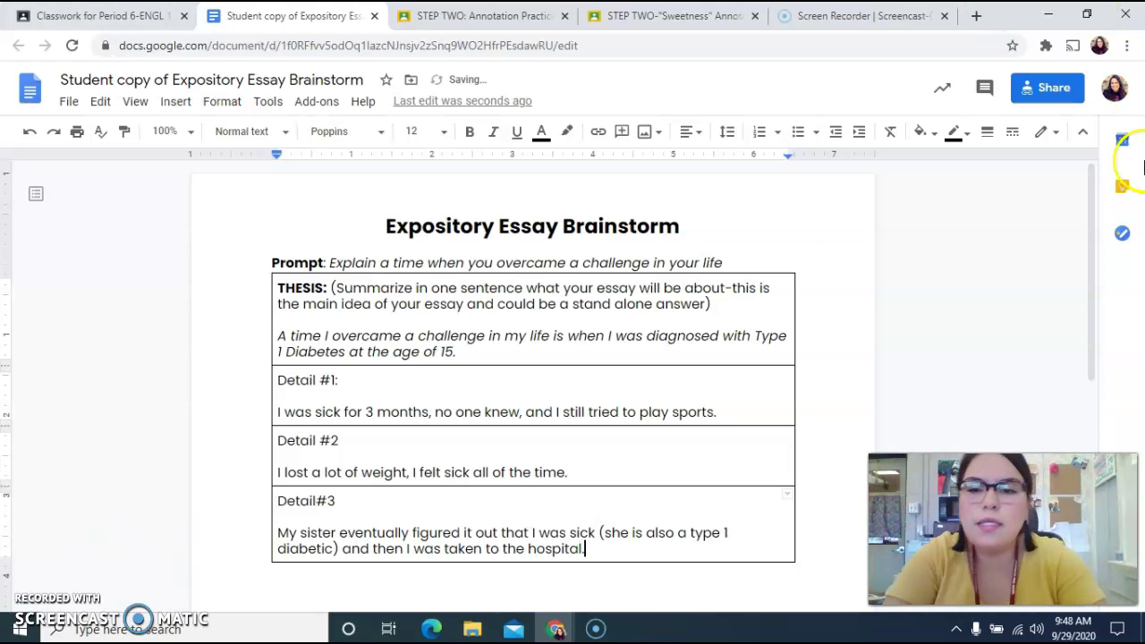
Review the completed brainstorm by highlighting the thesis sentence and each of the three detail sentences in turn.
{"action": "left_click_drag", "start_coordinate": [457, 351], "coordinate": [270, 342]}
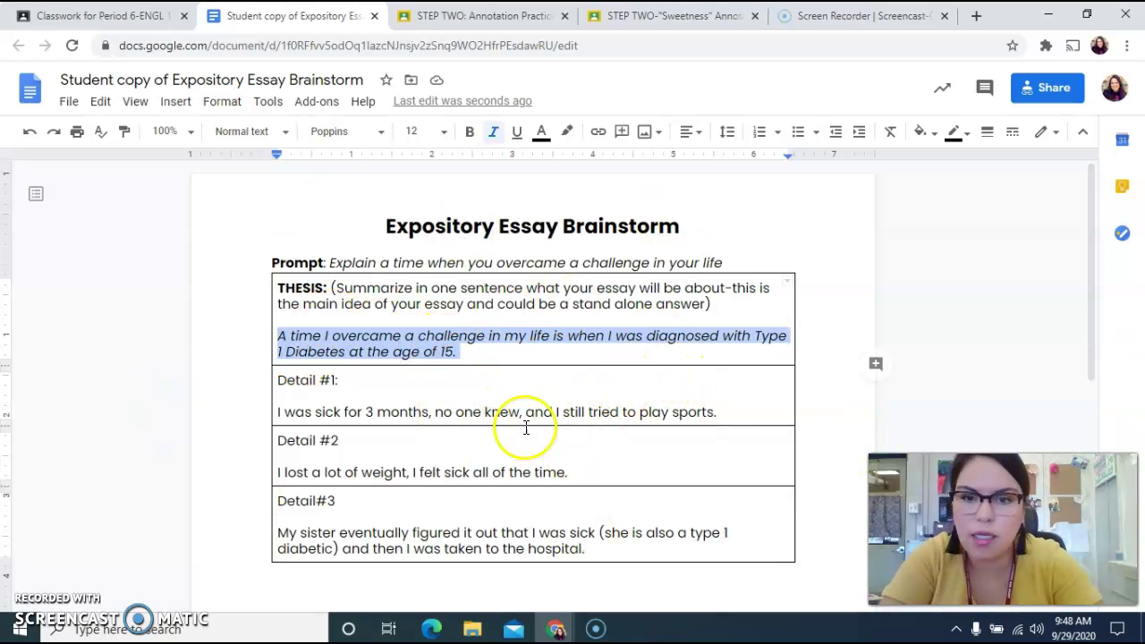
{"action": "triple_click", "coordinate": [391, 411]}
{"action": "double_click", "coordinate": [395, 415]}
{"action": "triple_click", "coordinate": [391, 413]}
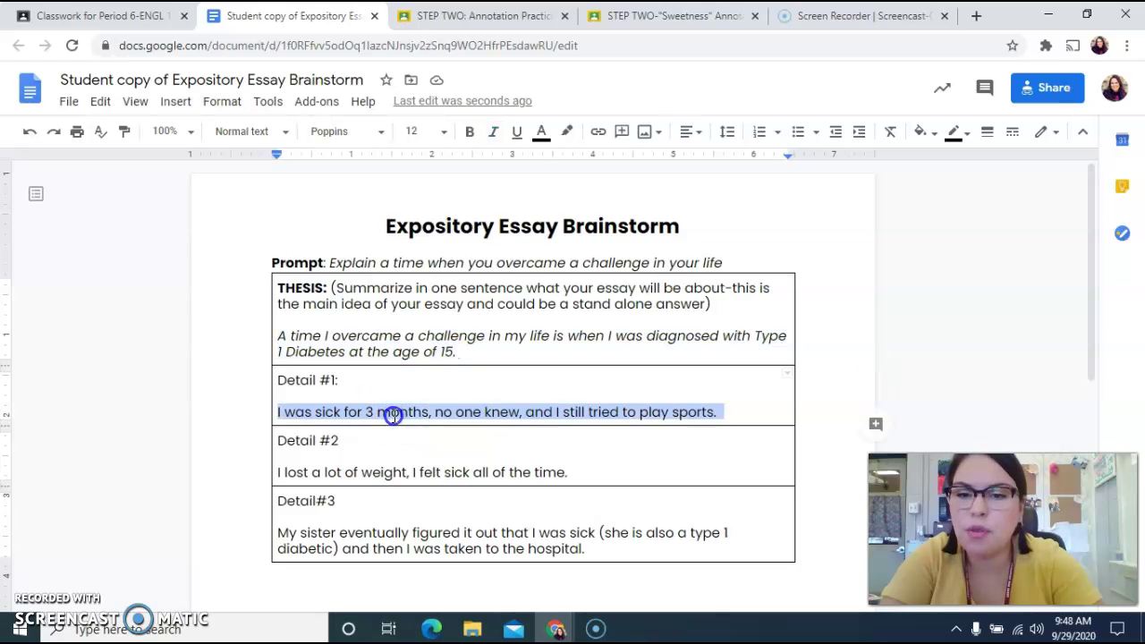
{"action": "triple_click", "coordinate": [397, 473]}
{"action": "left_click", "coordinate": [450, 549]}
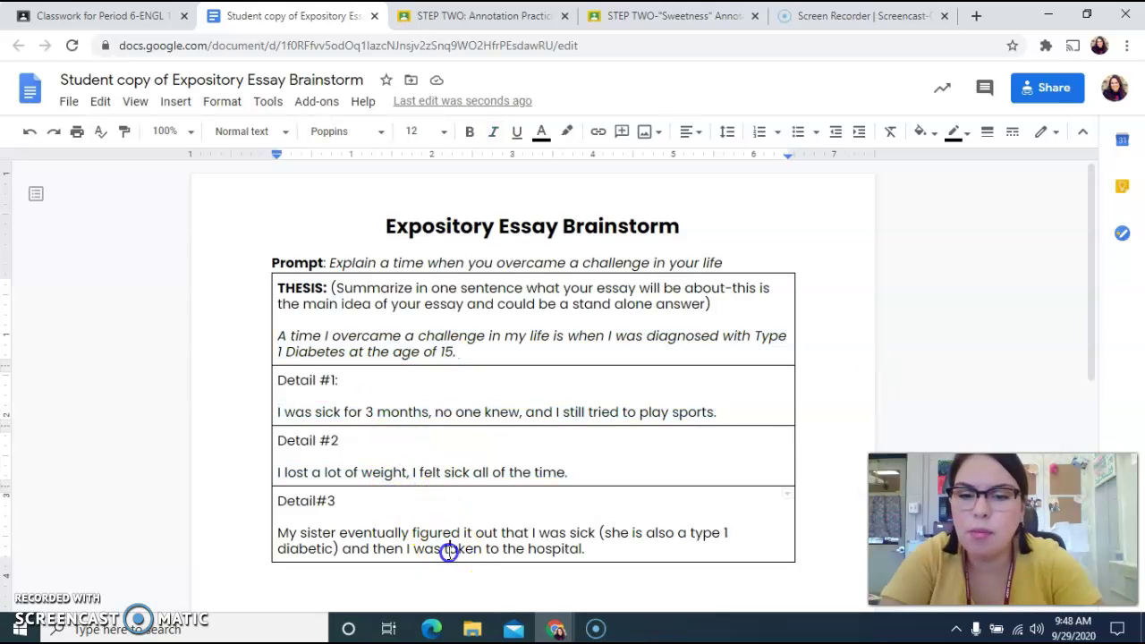
{"action": "triple_click", "coordinate": [452, 550]}
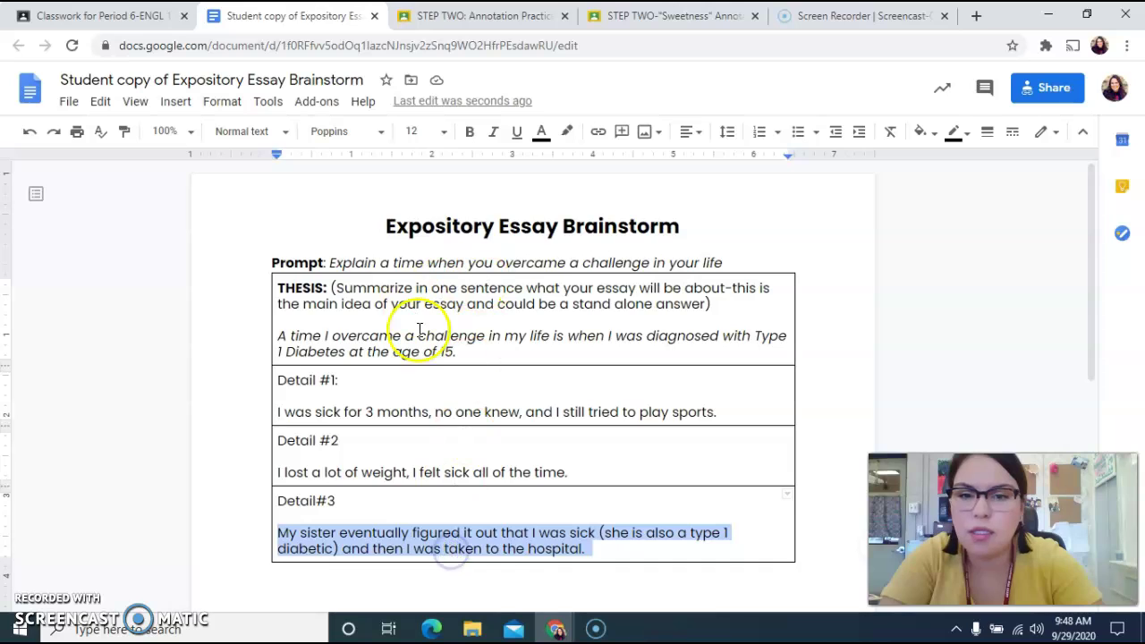